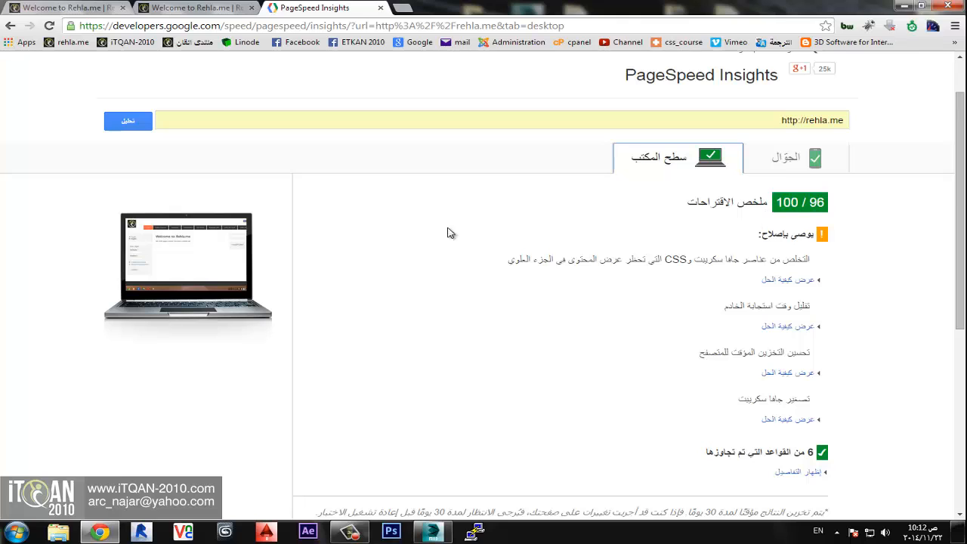
# - Close the duplicate Rehla.me browser tab
pyautogui.click(68, 7)
pyautogui.click(171, 8)
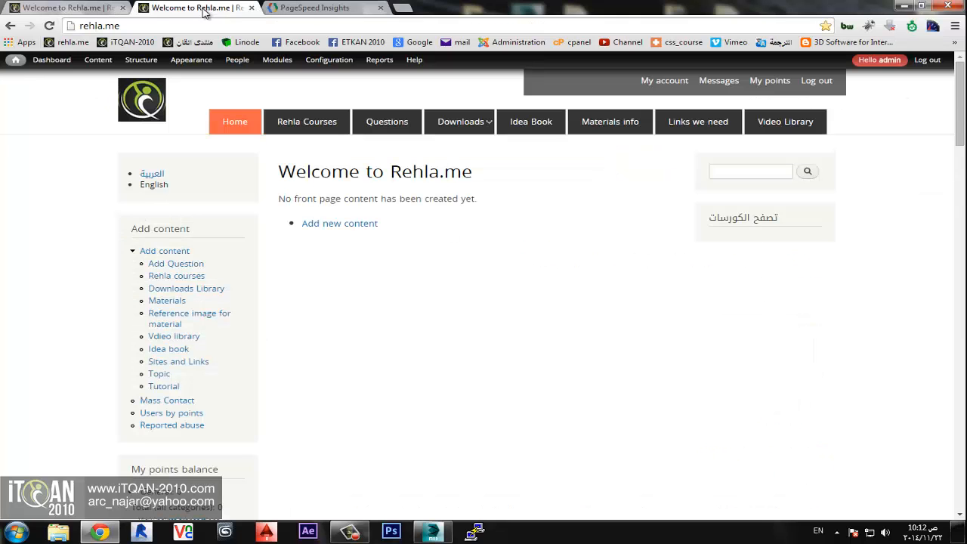
pyautogui.click(251, 7)
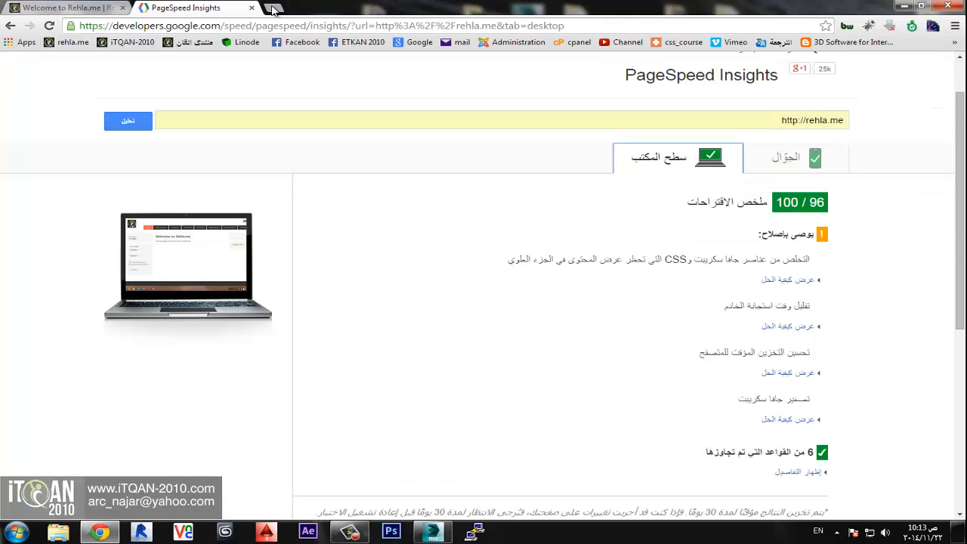
pyautogui.click(278, 7)
pyautogui.write('gtmetrix.com')
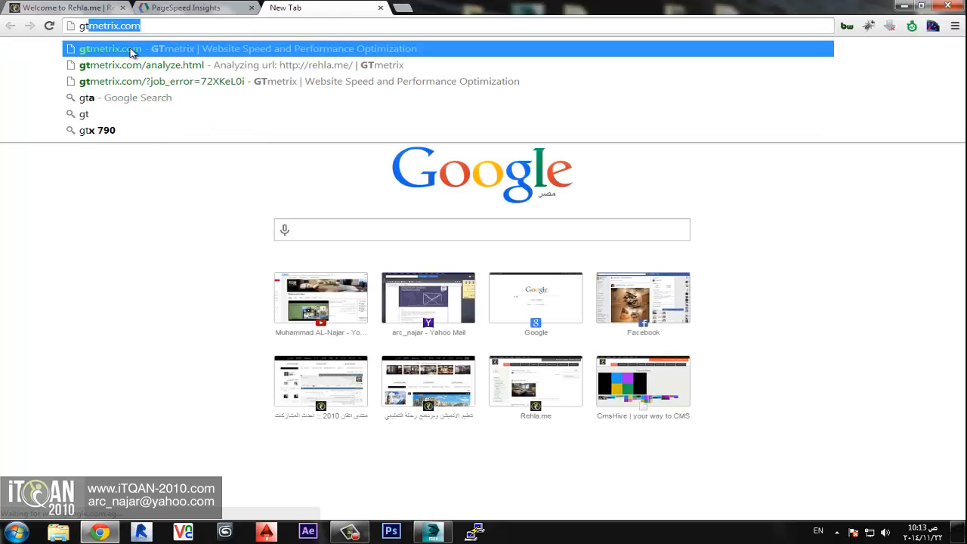
pyautogui.click(129, 48)
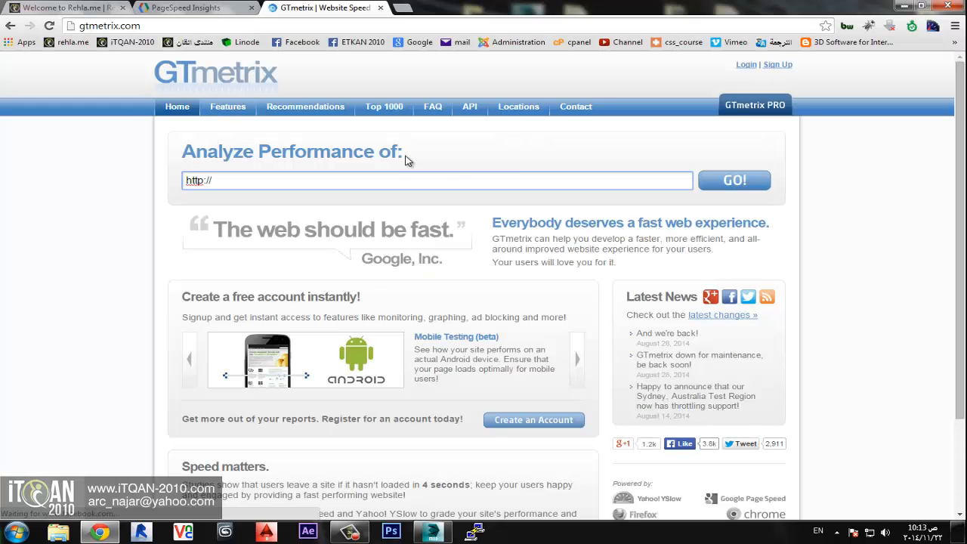
pyautogui.click(443, 179)
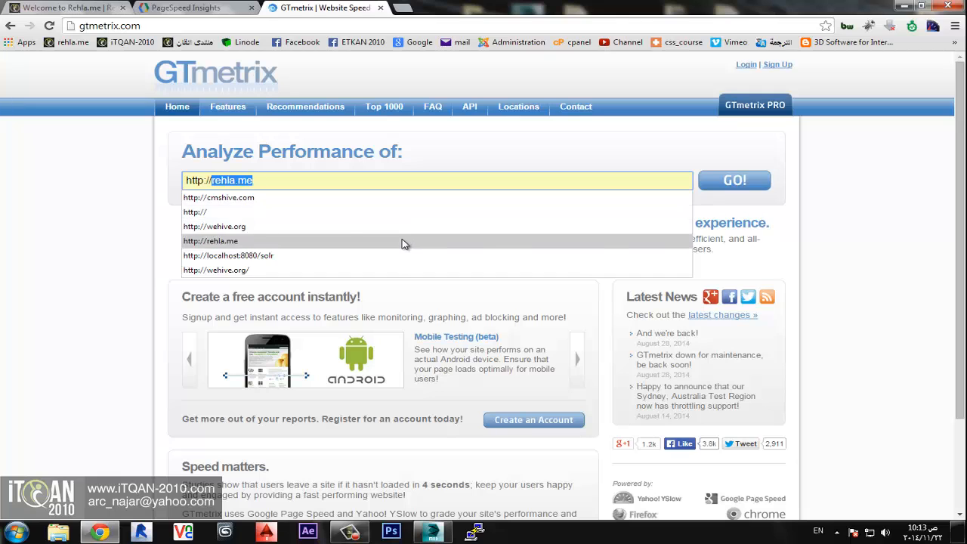
pyautogui.click(404, 241)
pyautogui.click(722, 187)
pyautogui.click(74, 13)
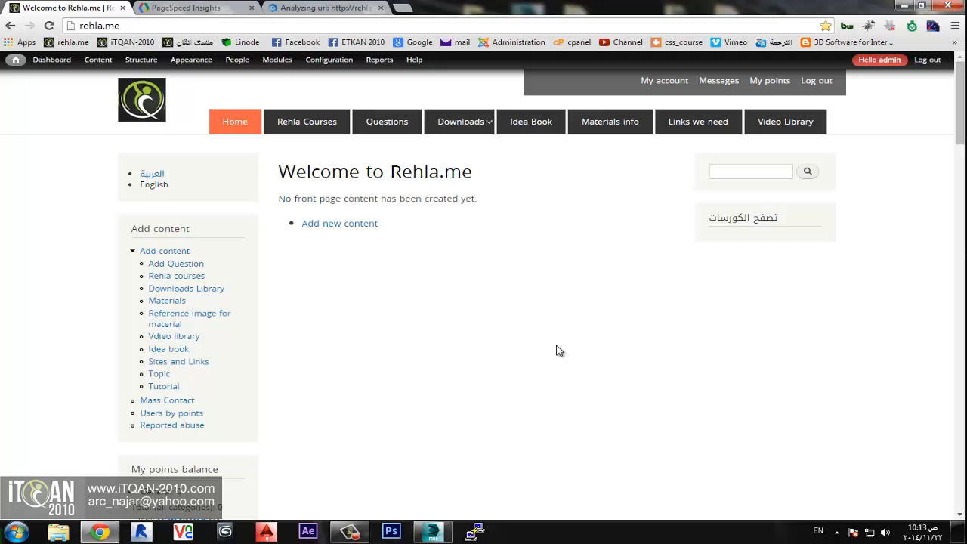
pyautogui.click(323, 7)
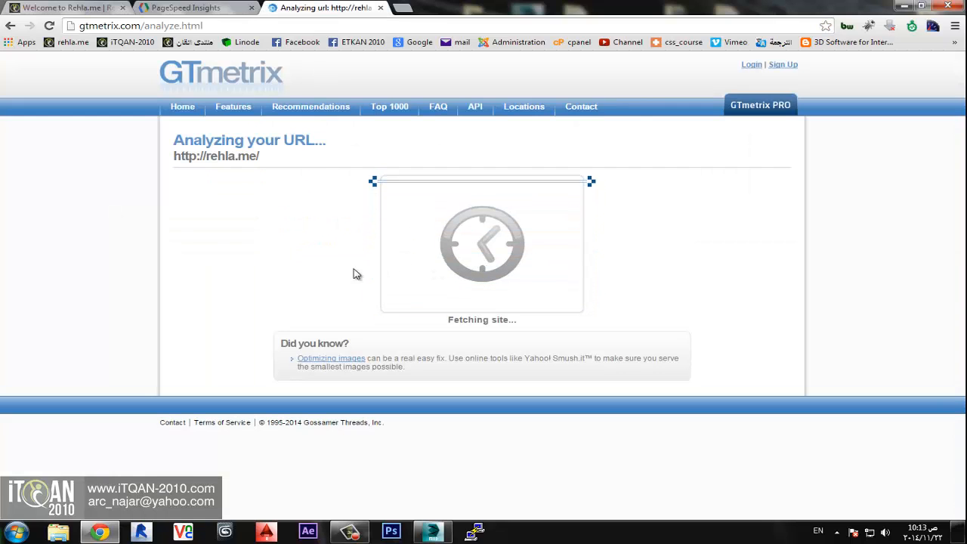
pyautogui.click(96, 8)
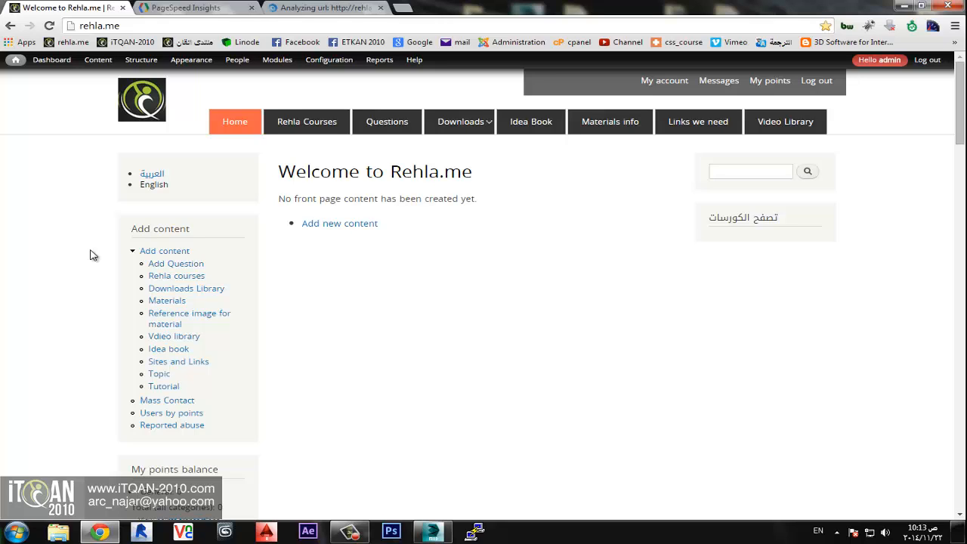
pyautogui.click(321, 7)
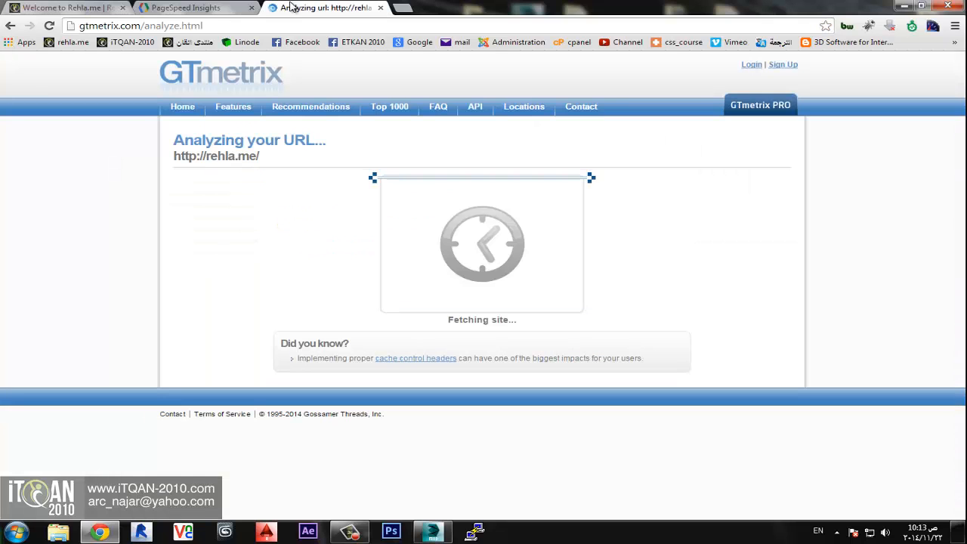
pyautogui.click(95, 6)
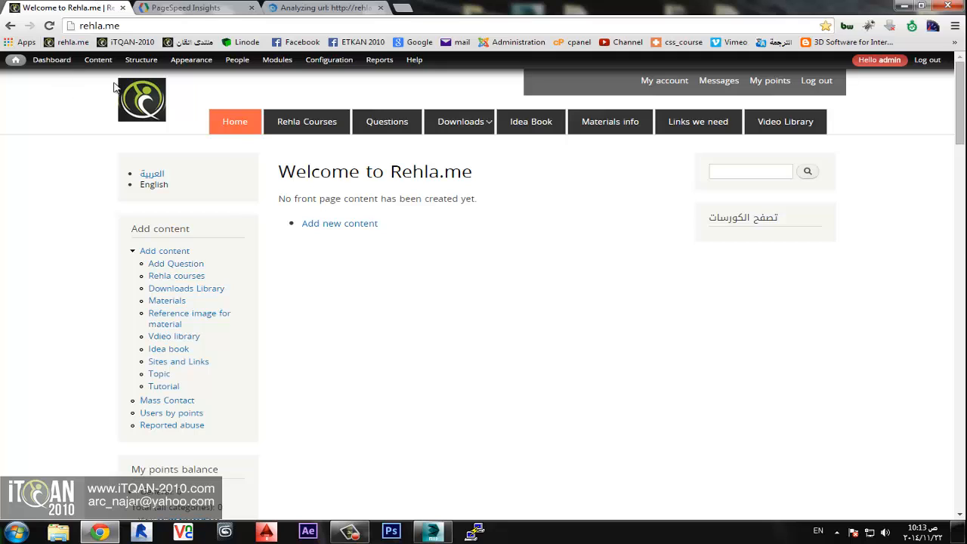
# - Return to the GTmetrix report for rehla.me and examine its Page Speed grade in the summary
pyautogui.click(348, 7)
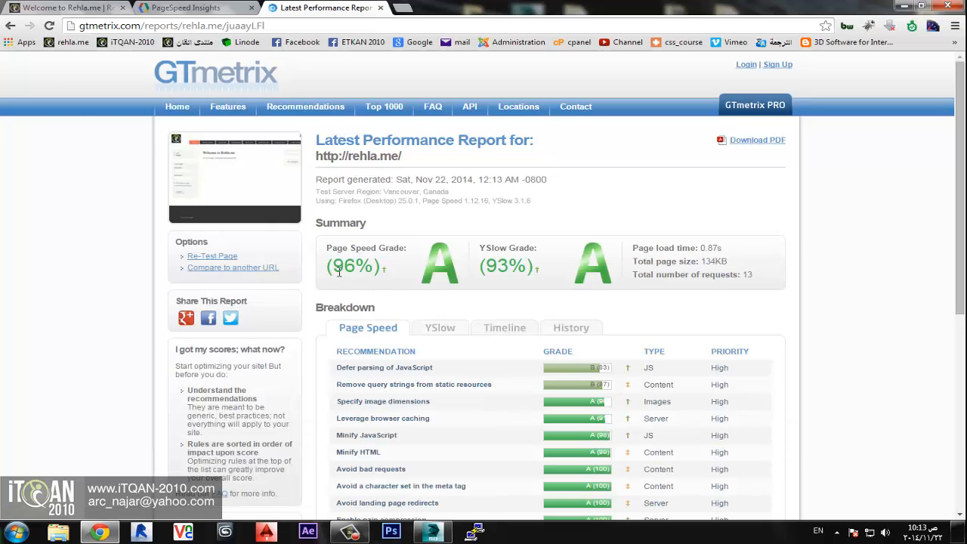
pyautogui.moveTo(326, 267); pyautogui.dragTo(378, 267)
pyautogui.click(396, 262)
pyautogui.moveTo(347, 266); pyautogui.dragTo(360, 266)
# - Search Google in a new tab for "leverage browser caching drupal" and open the first two results in separate tabs
pyautogui.click(403, 8)
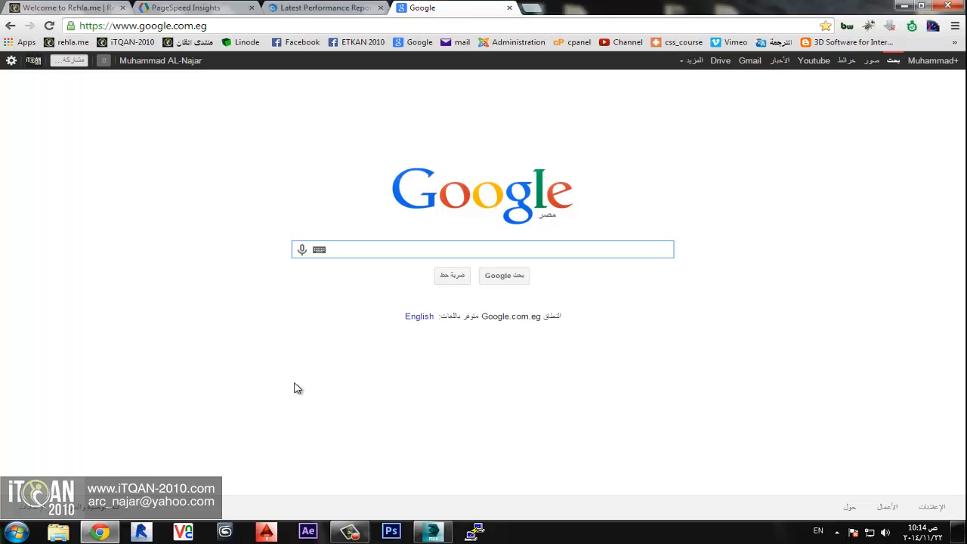
pyautogui.write('lev')
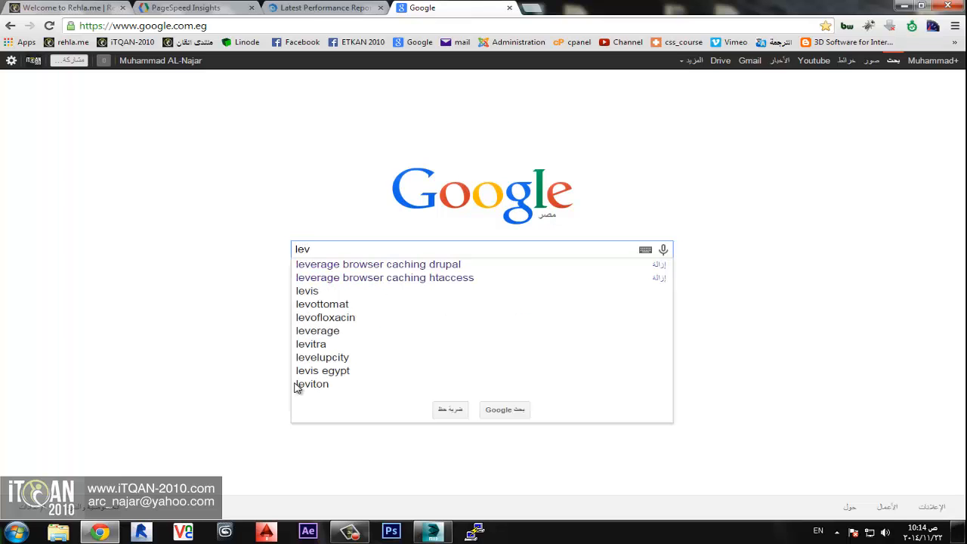
pyautogui.press('Down')
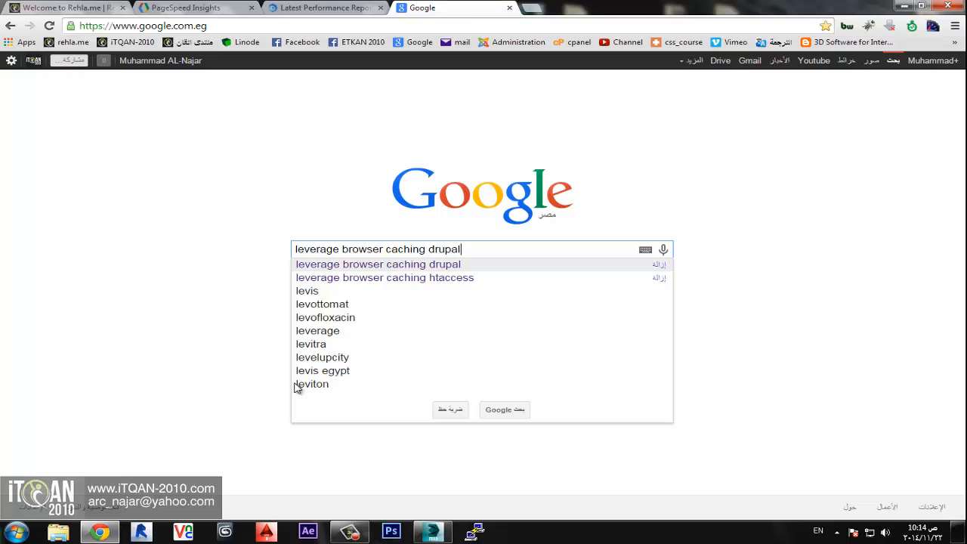
pyautogui.press('Return')
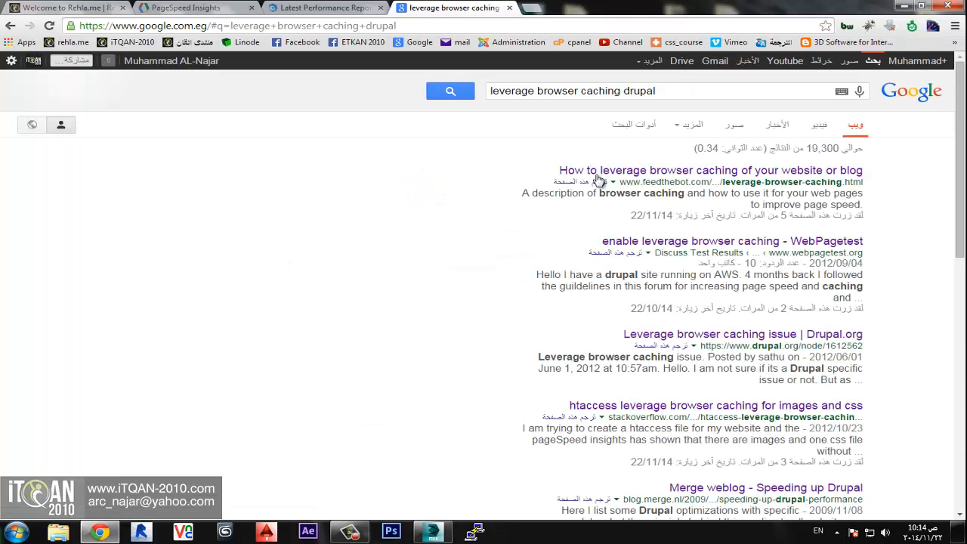
pyautogui.middleClick(599, 175)
pyautogui.middleClick(627, 242)
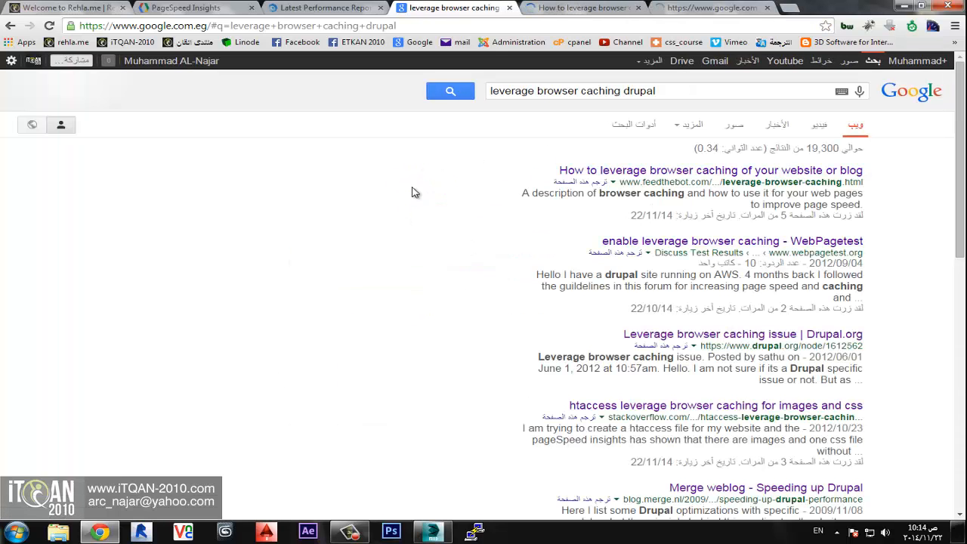
# - Review the feedthebot article on leveraging browser caching, especially the EXPIRES CACHING code for the .htaccess file
pyautogui.hotkey('ctrl', 'Tab')
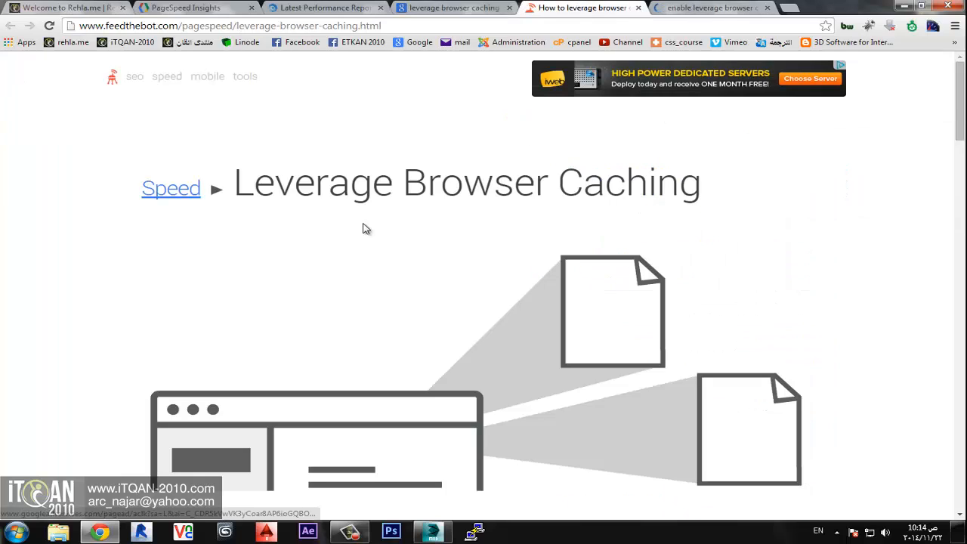
pyautogui.scroll(-15, 363, 228)
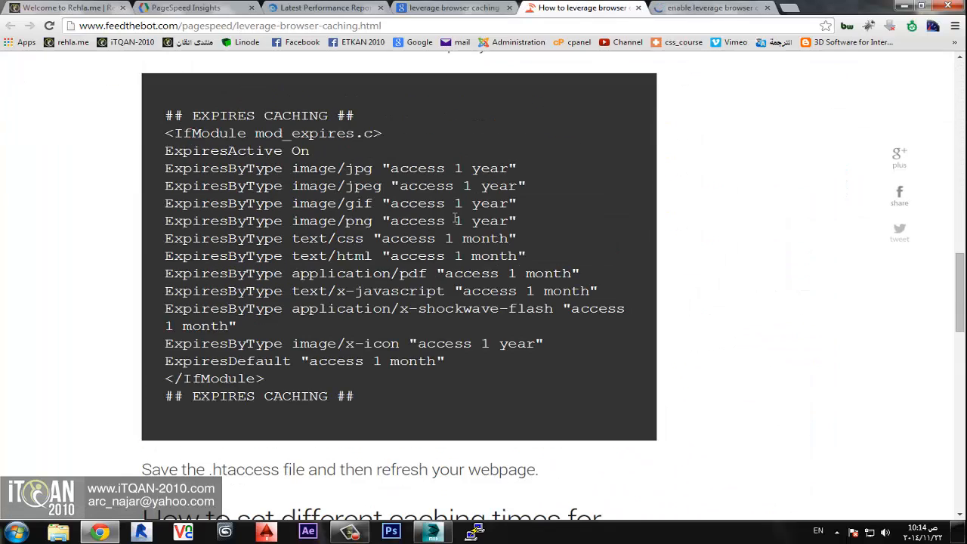
pyautogui.scroll(-14, 352, 238)
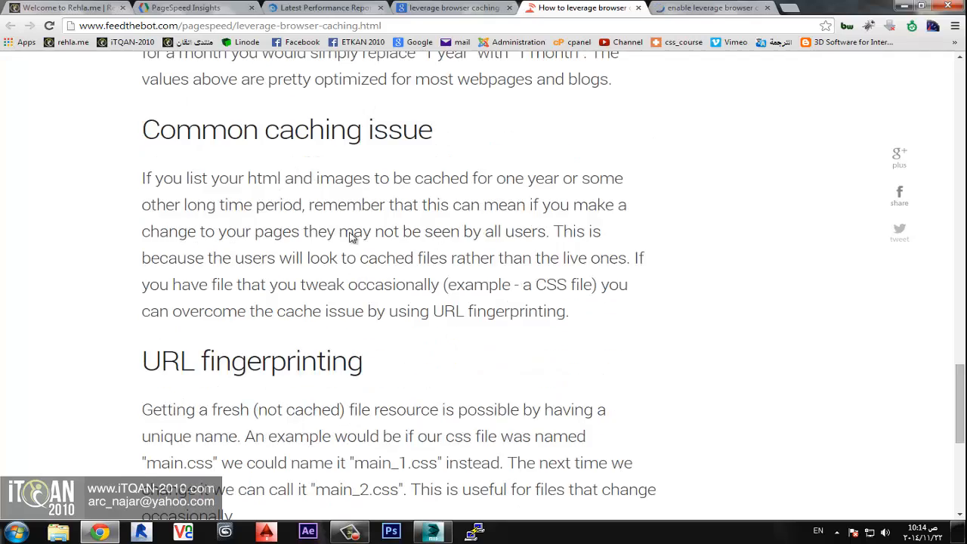
pyautogui.scroll(5, 376, 288)
pyautogui.scroll(9, 376, 289)
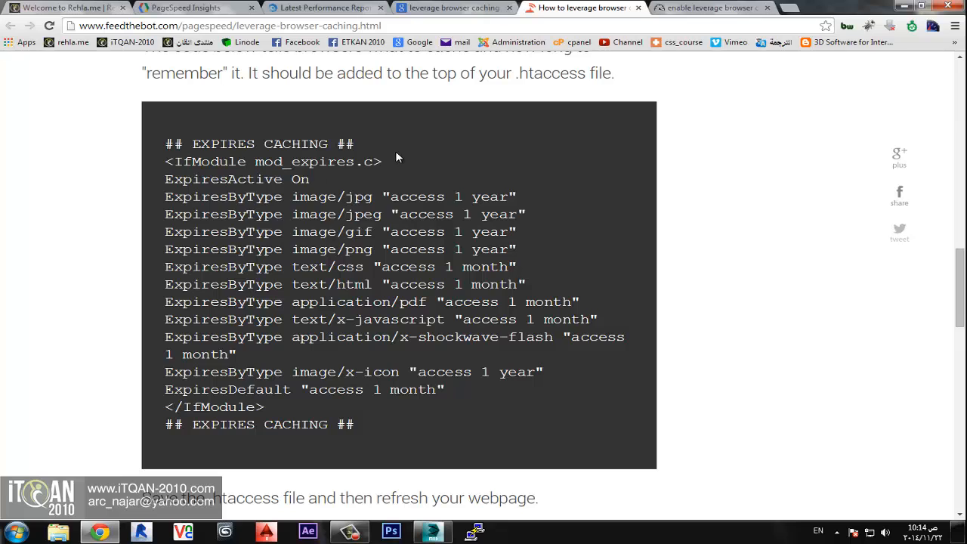
# - Return to the Google results and search for "how to enable mod_expires in apache"
pyautogui.click(444, 7)
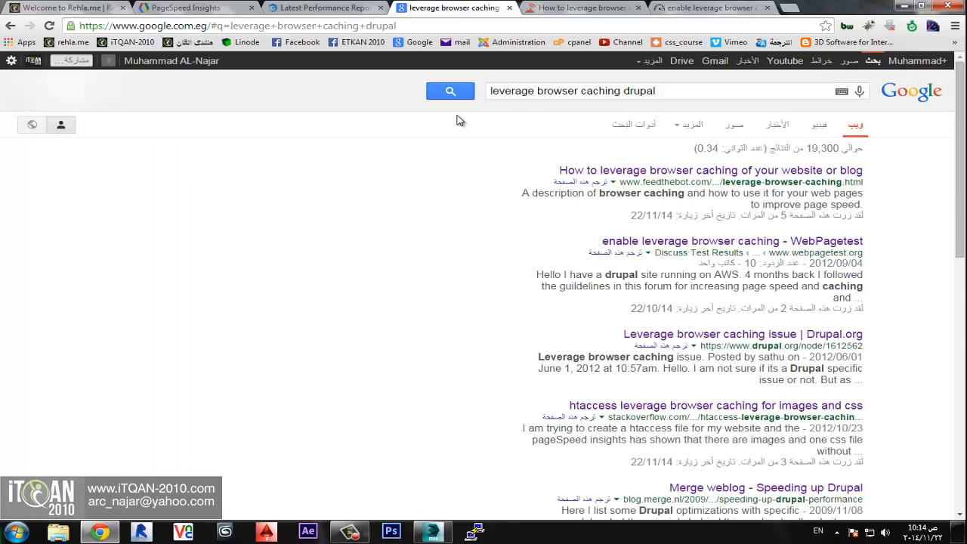
pyautogui.tripleClick(525, 92)
pyautogui.write('h')
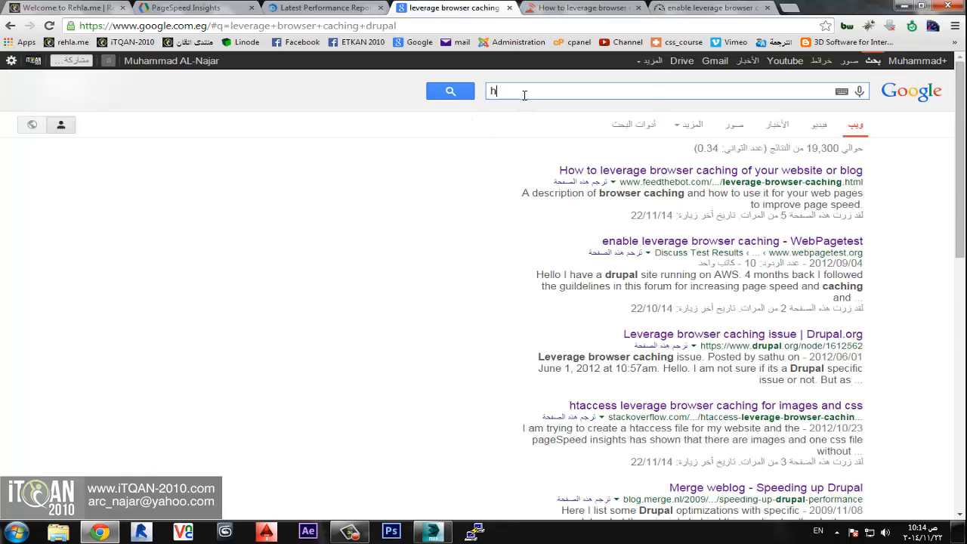
pyautogui.write('ow to enable')
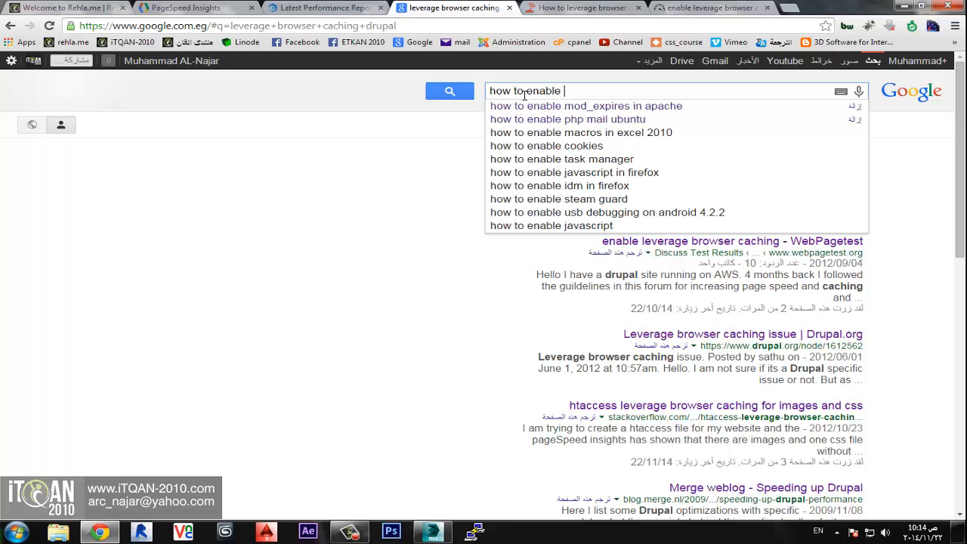
pyautogui.click(526, 106)
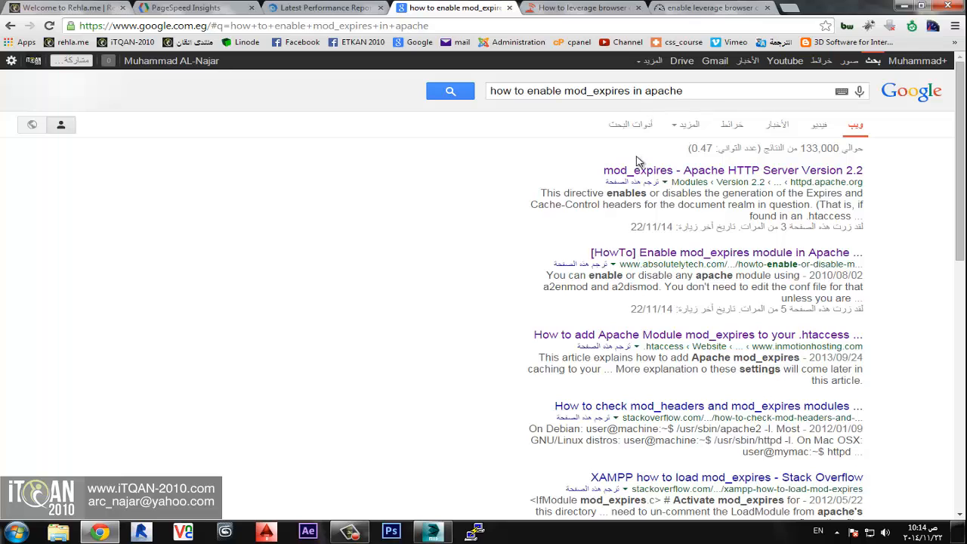
# - Open the first three mod_expires search results in separate background tabs
pyautogui.middleClick(660, 174)
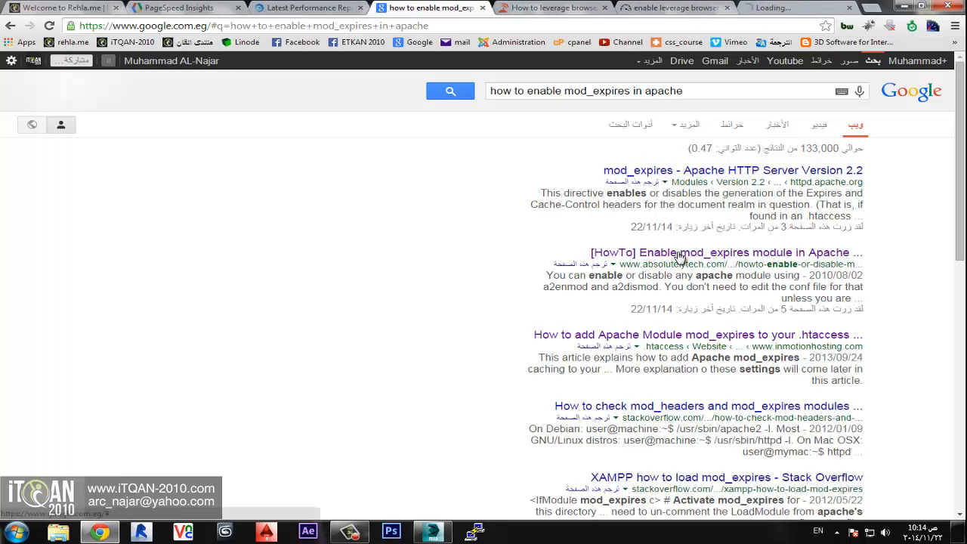
pyautogui.middleClick(671, 253)
pyautogui.middleClick(673, 335)
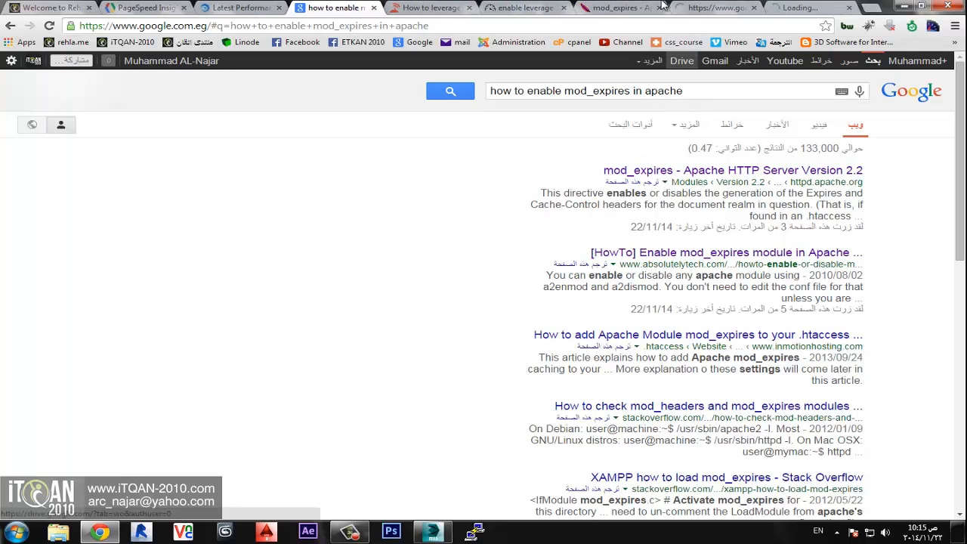
# - Look through the Apache HTTP Server 2.2 mod_expires documentation, and close its tab
pyautogui.click(616, 8)
pyautogui.scroll(-3, 400, 184)
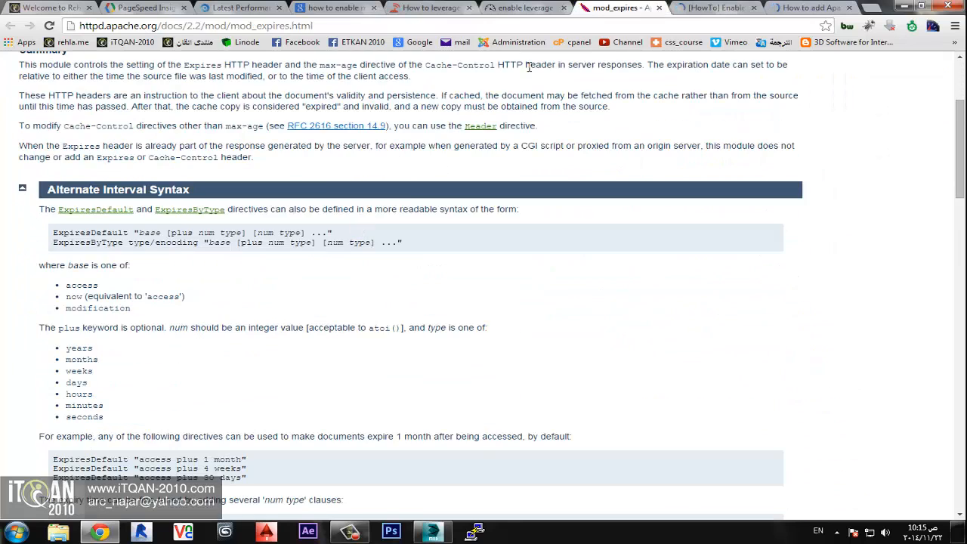
pyautogui.hotkey('ctrl', 'w')
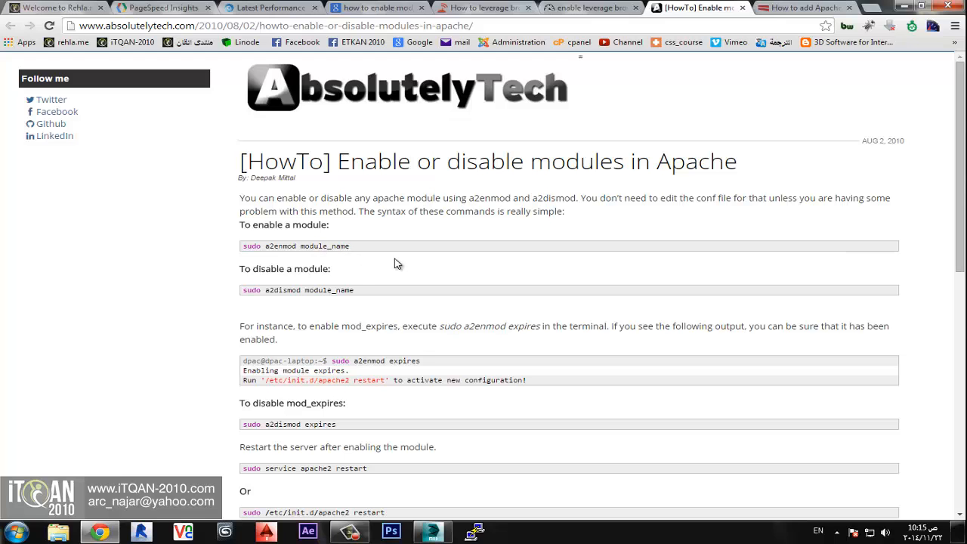
# - Examine the AbsolutelyTech commands for enabling mod_expires, disabling it and restarting Apache, highlighting each one
pyautogui.scroll(-3, 336, 278)
pyautogui.moveTo(333, 242); pyautogui.dragTo(443, 242)
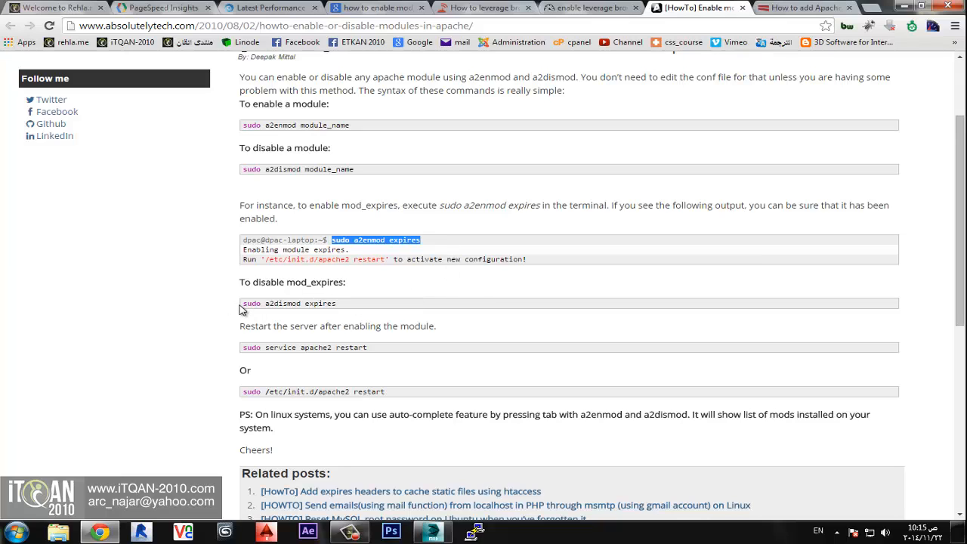
pyautogui.moveTo(245, 305); pyautogui.dragTo(362, 306)
pyautogui.scroll(-3, 229, 287)
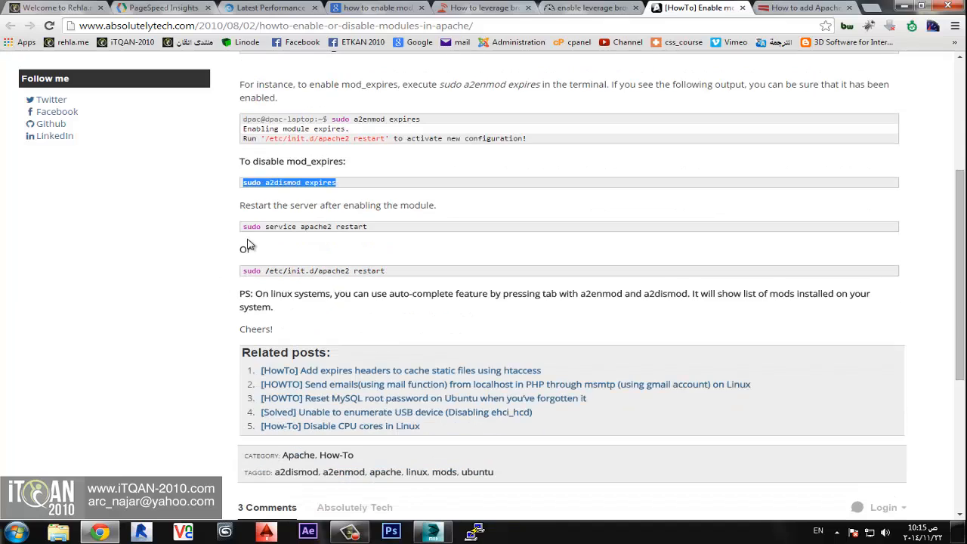
pyautogui.moveTo(247, 231); pyautogui.dragTo(387, 230)
pyautogui.scroll(3, 504, 227)
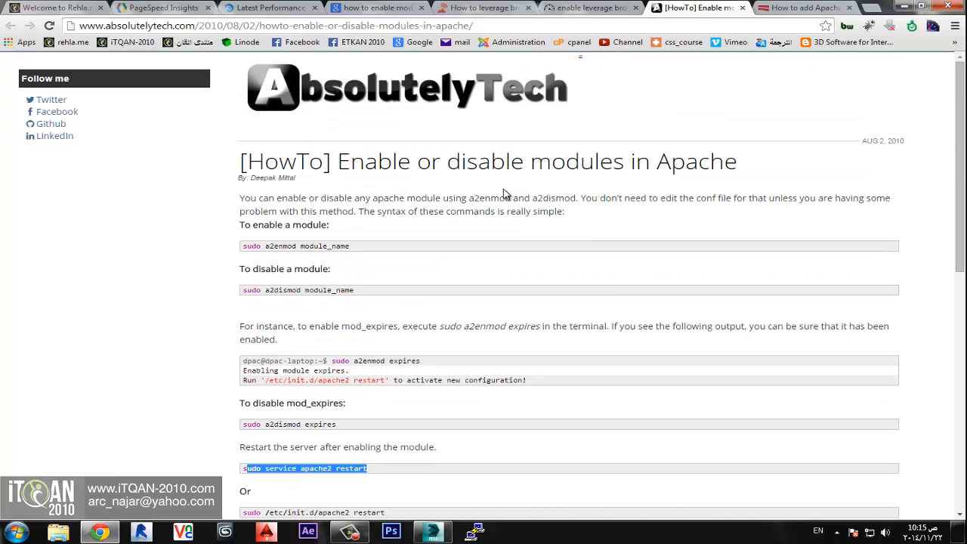
# - Close the AbsolutelyTech, InMotion Hosting, WebPagetest and feedthebot tabs, and select the Google query text
pyautogui.click(742, 7)
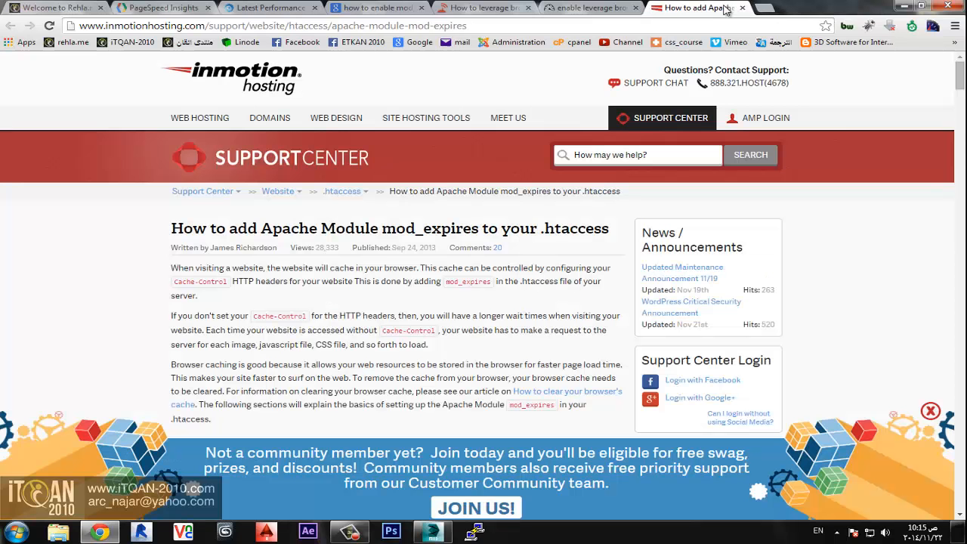
pyautogui.click(743, 8)
pyautogui.click(635, 7)
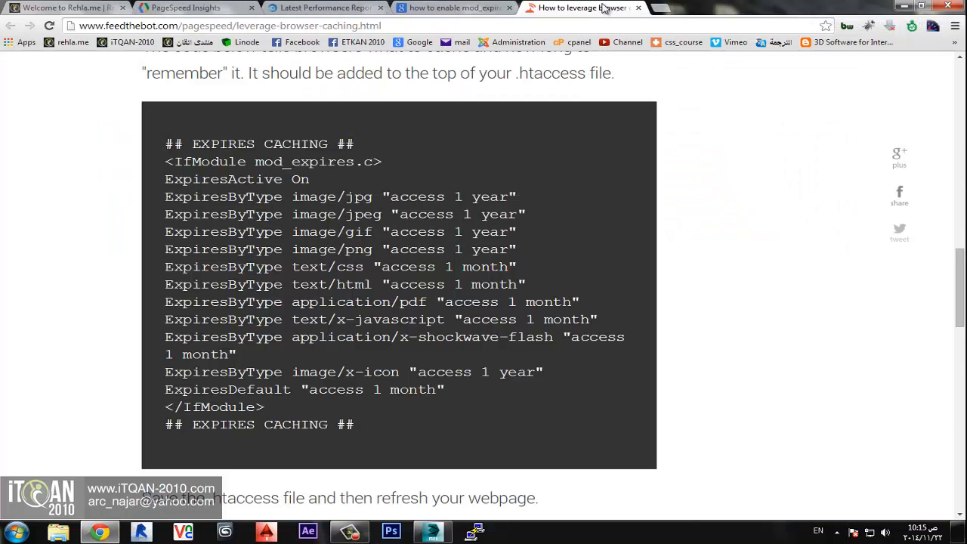
pyautogui.click(638, 7)
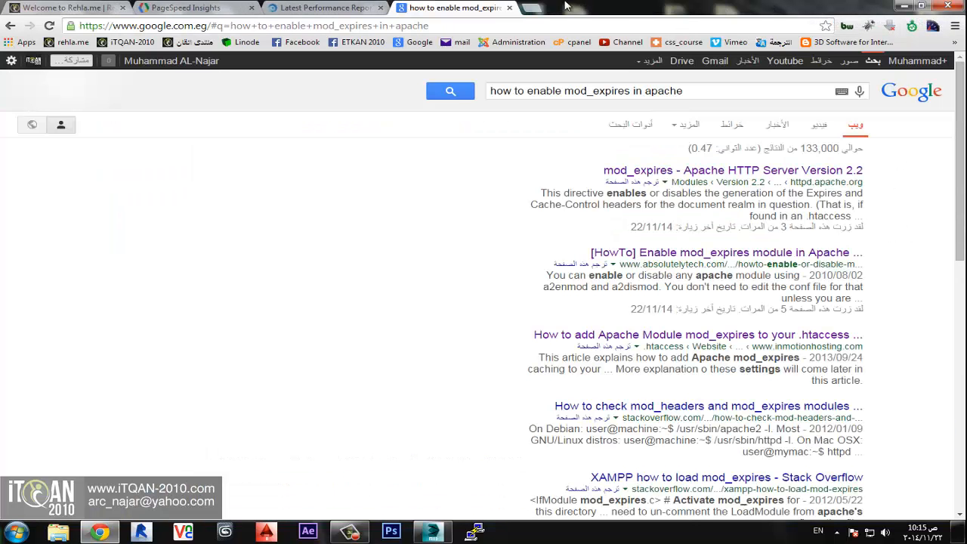
pyautogui.tripleClick(516, 91)
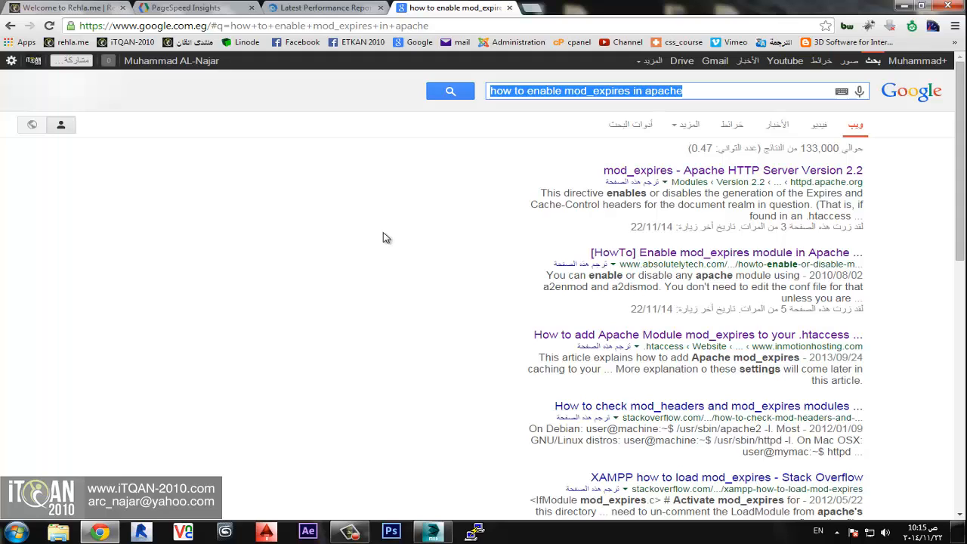
# - Search Google for "minify drupal" and open the Minify project page on Drupal.org at its downloads section
pyautogui.write('min')
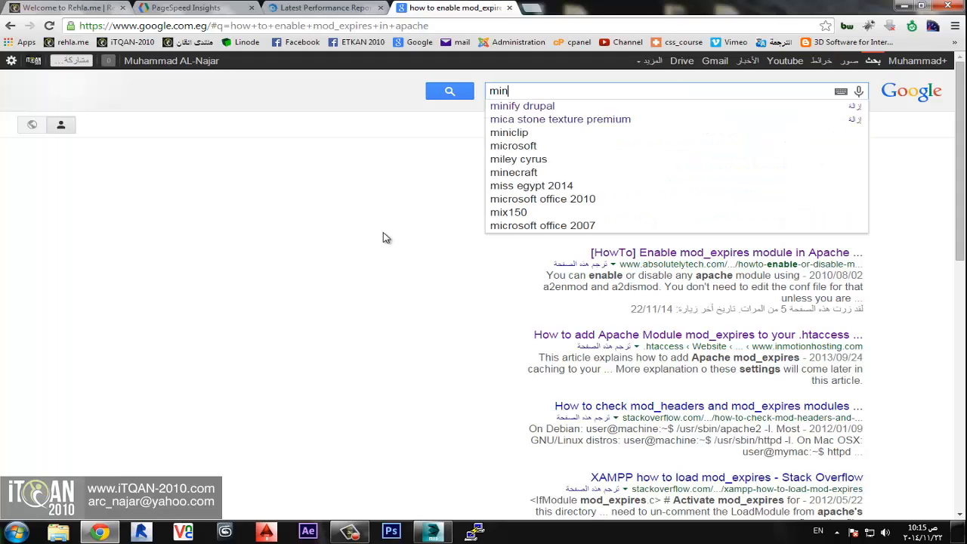
pyautogui.write('ify drupal')
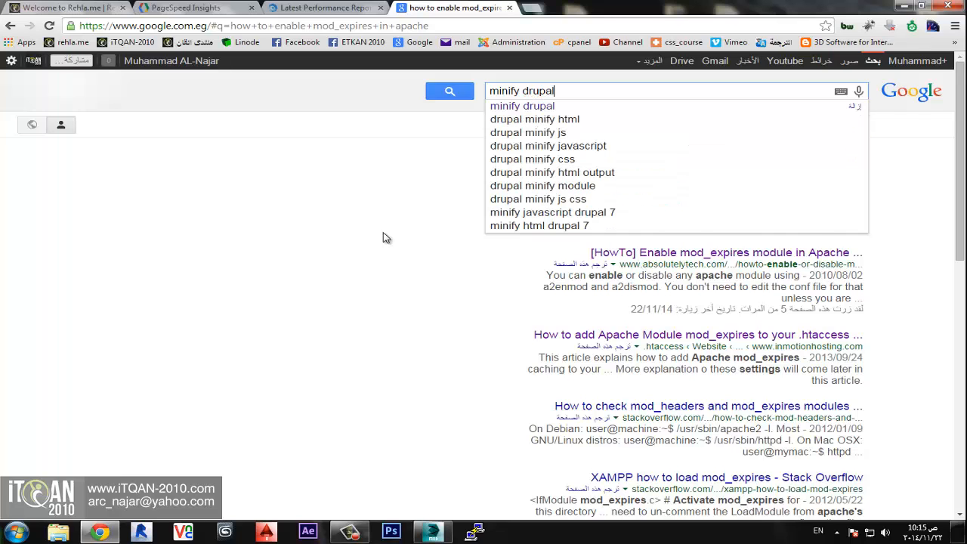
pyautogui.press('Return')
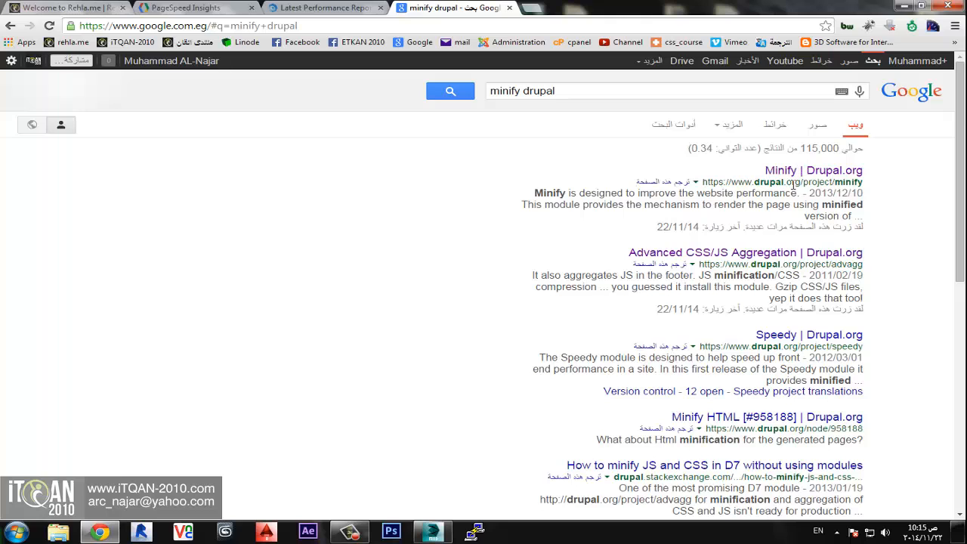
pyautogui.click(804, 174)
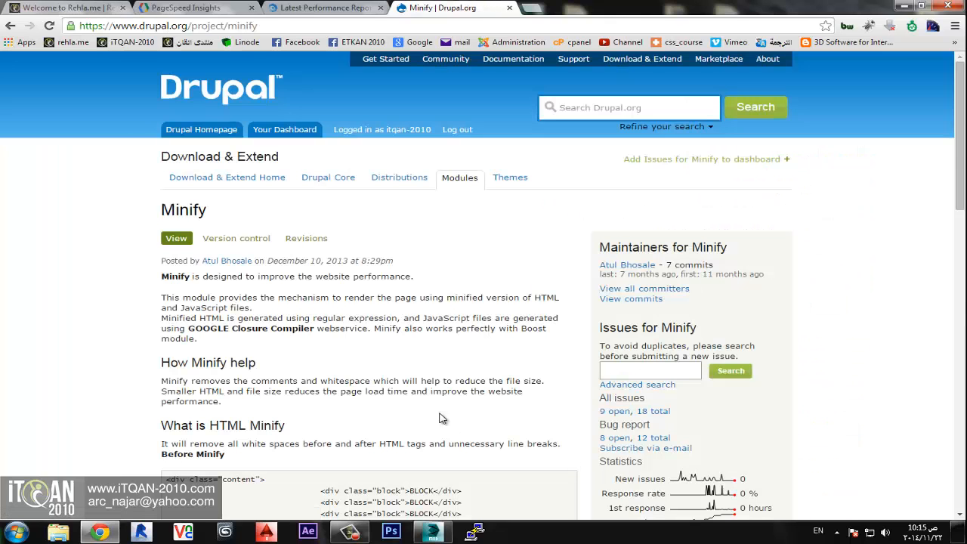
pyautogui.scroll(-15, 442, 419)
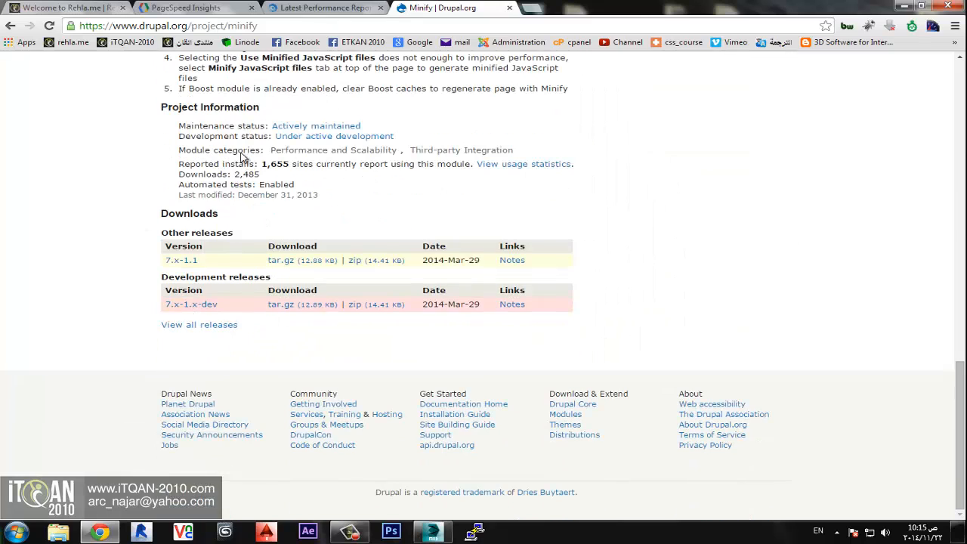
# - Switch to the rehla.me tab, open the site's module list and filter it for "minify"
pyautogui.click(79, 9)
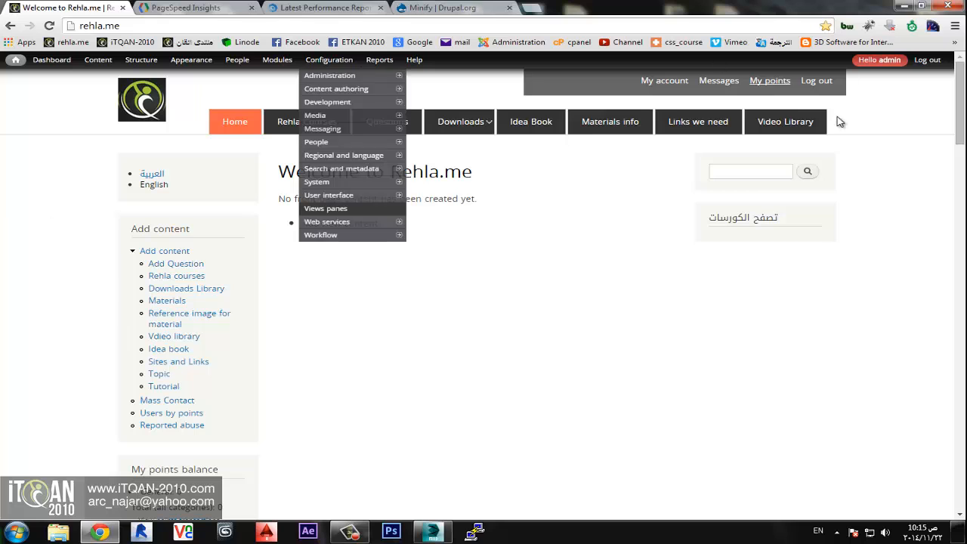
pyautogui.scroll(-5, 350, 310)
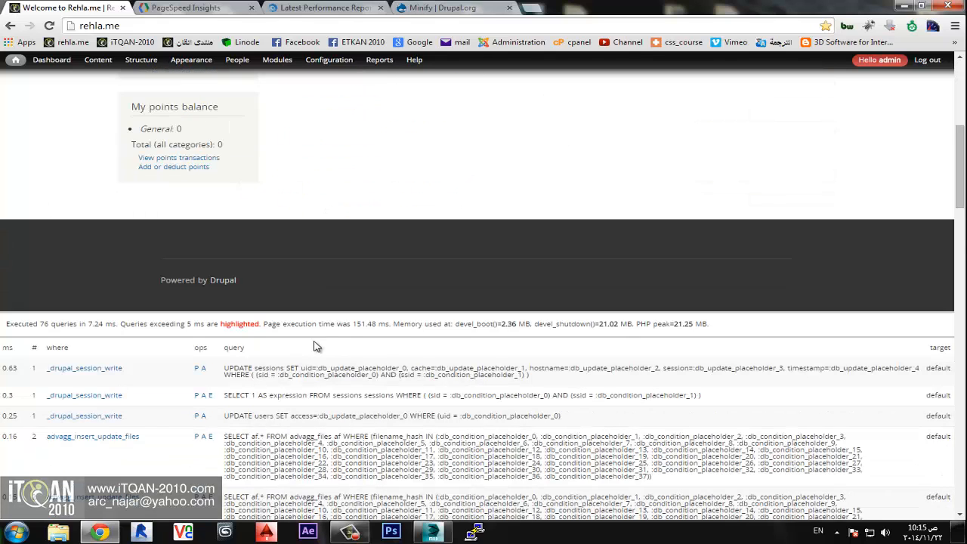
pyautogui.scroll(5, 313, 345)
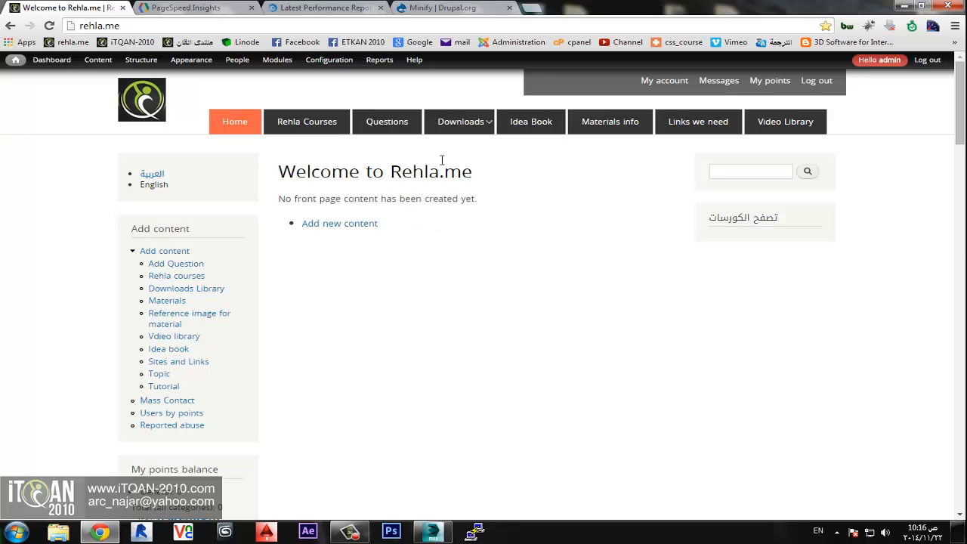
pyautogui.moveTo(462, 138)
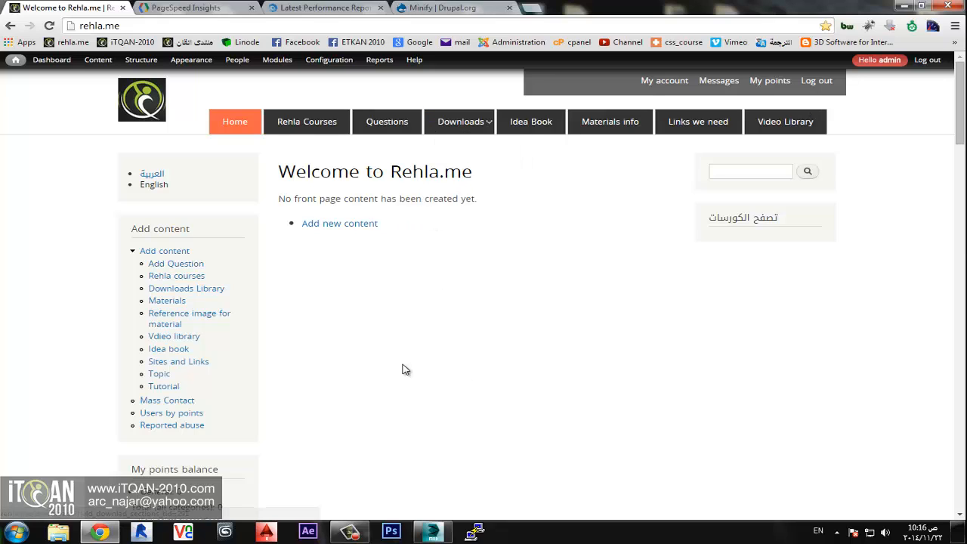
pyautogui.moveTo(293, 63)
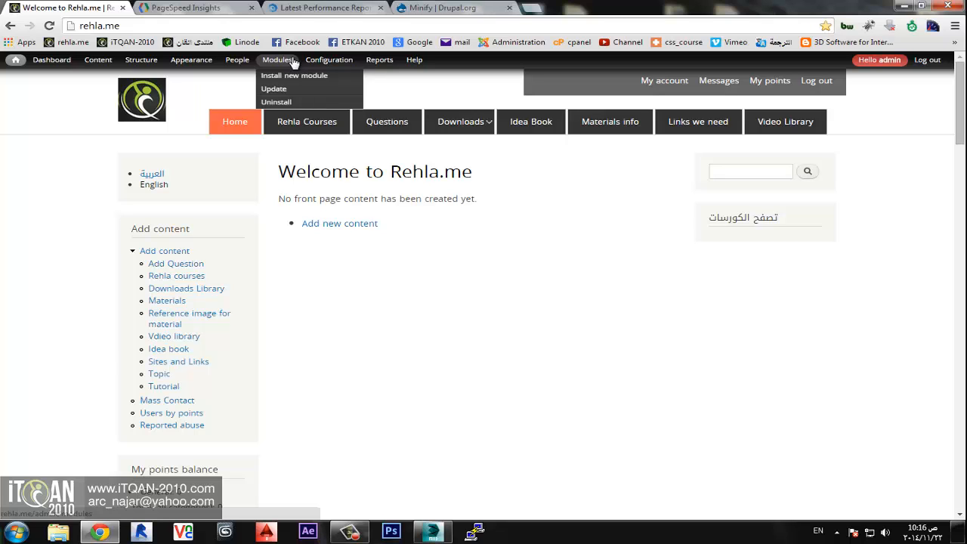
pyautogui.click(292, 60)
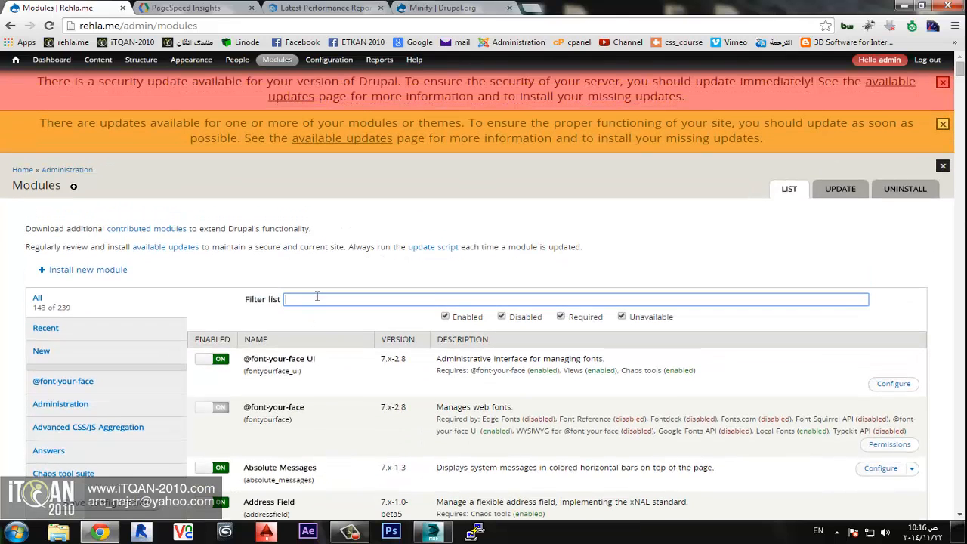
pyautogui.write('f')
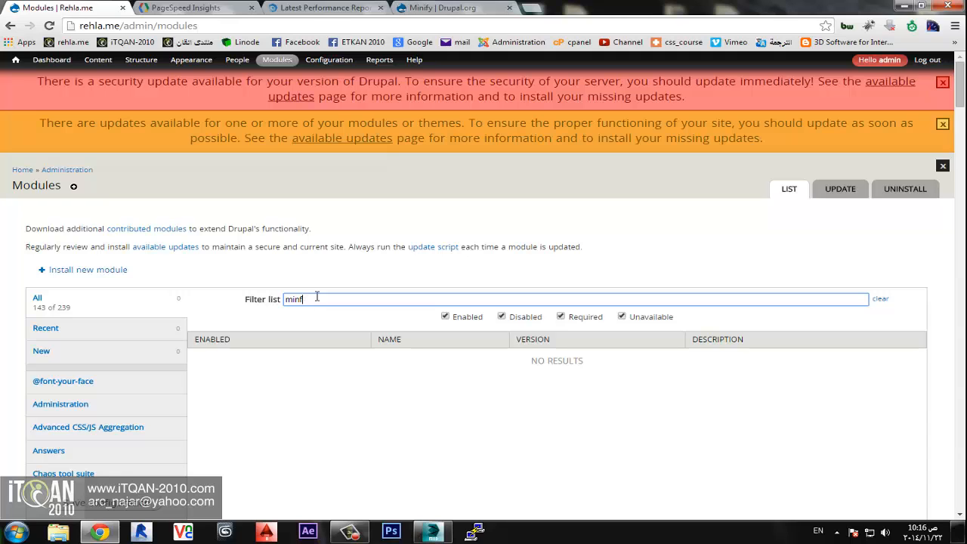
pyautogui.write('yify')
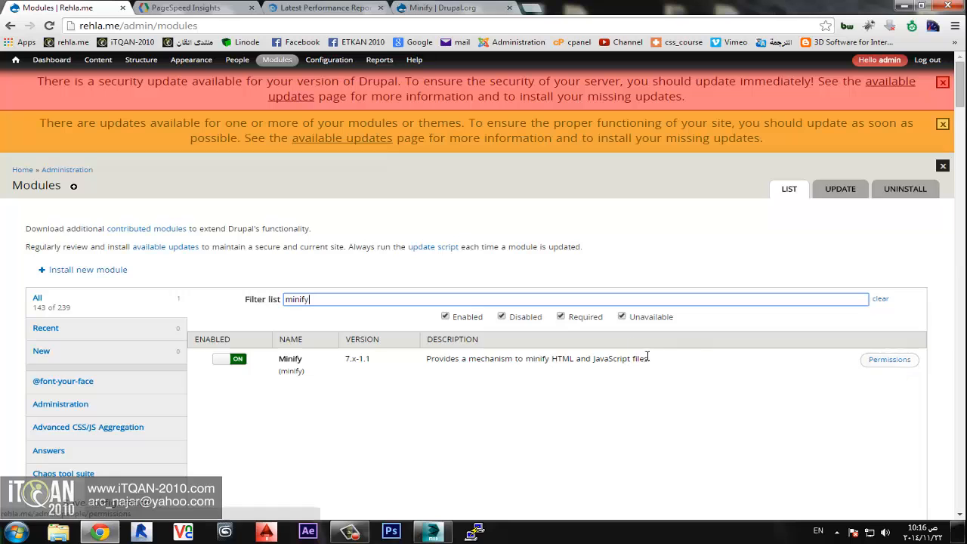
pyautogui.scroll(-1, 777, 374)
pyautogui.scroll(-2, 777, 373)
# - Open the Minify JavaScript Files page within the site's development performance settings
pyautogui.moveTo(331, 62)
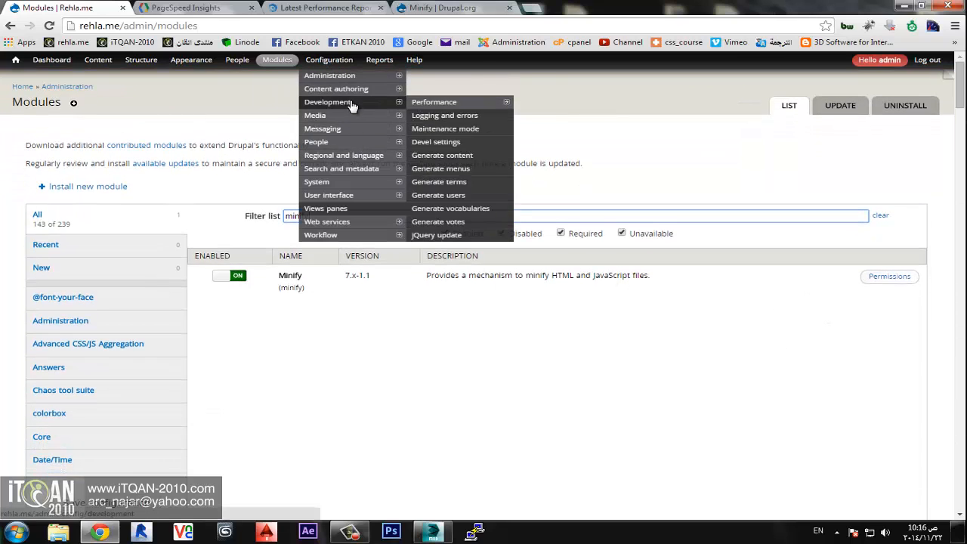
pyautogui.moveTo(355, 95)
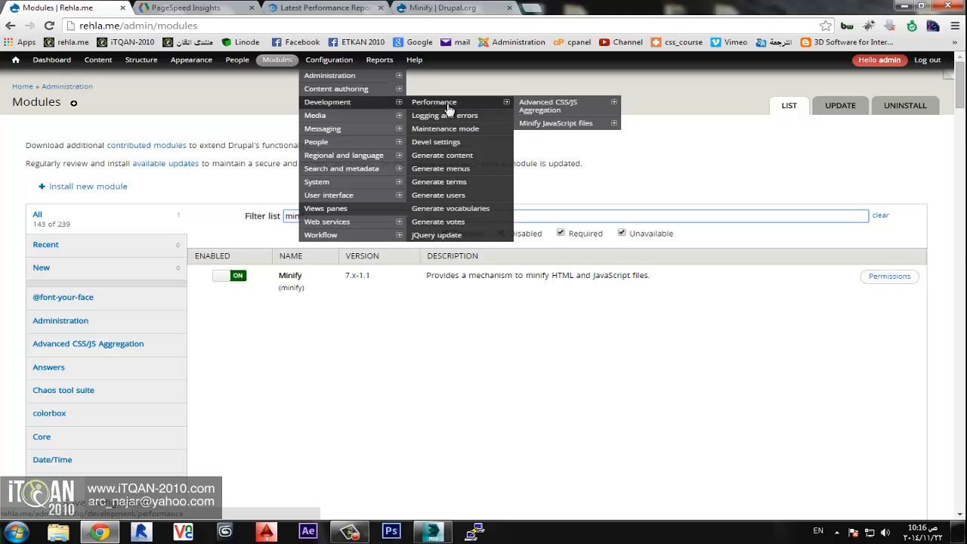
pyautogui.click(446, 106)
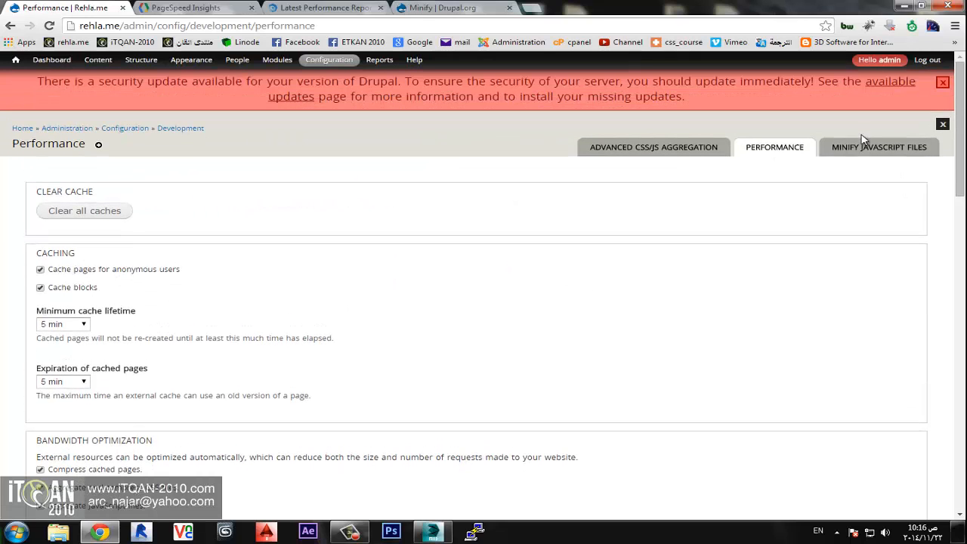
pyautogui.click(893, 149)
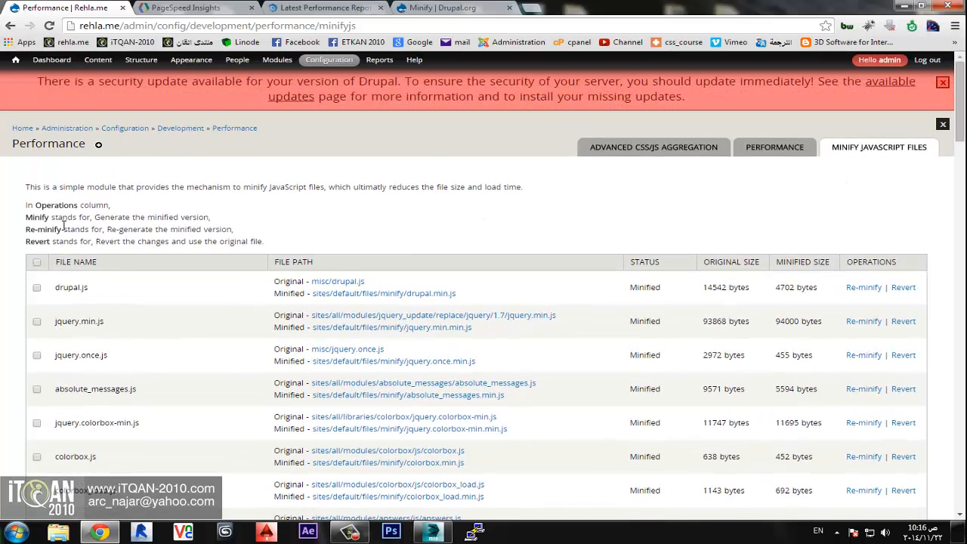
# - Select all files in the JavaScript minify table and look through the list down to the Minify command
pyautogui.click(36, 262)
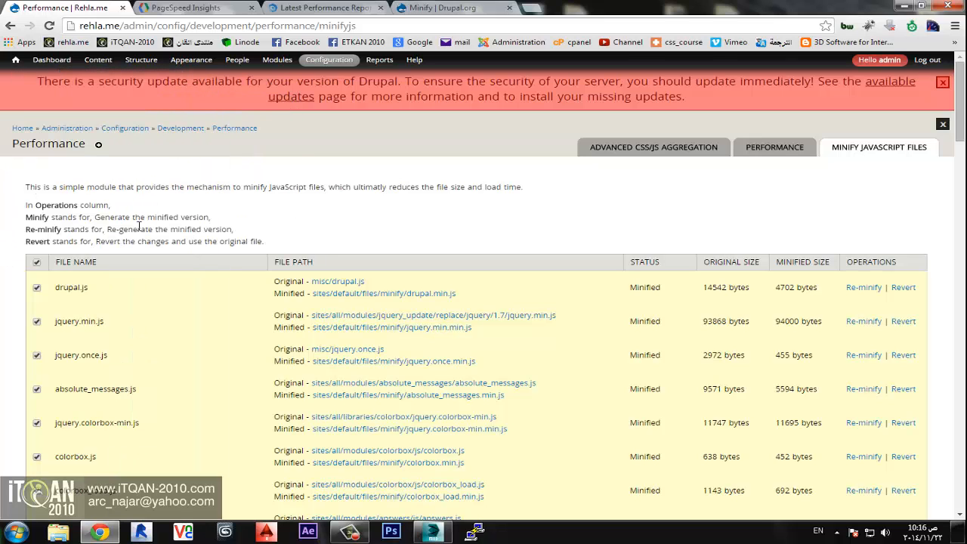
pyautogui.scroll(-2, 161, 246)
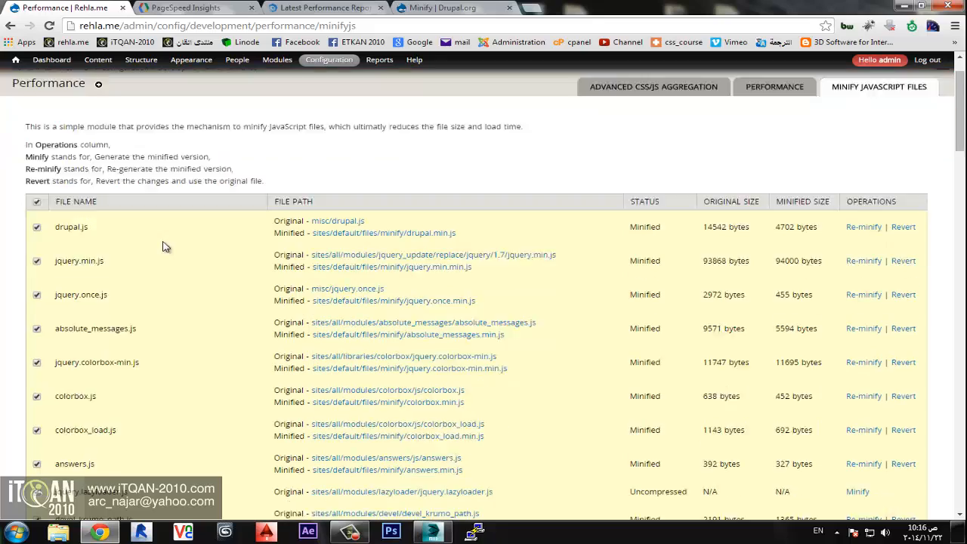
pyautogui.scroll(-15, 286, 156)
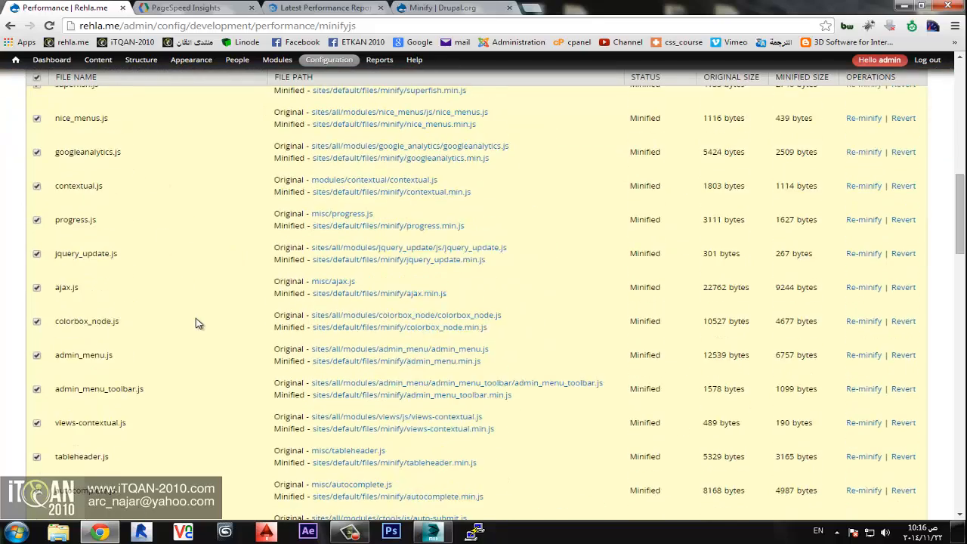
pyautogui.scroll(-3, 148, 367)
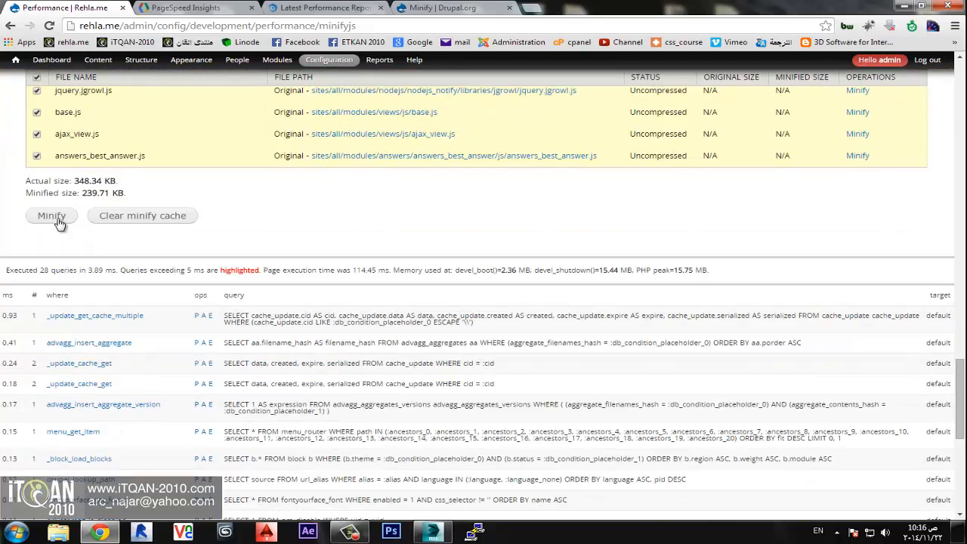
pyautogui.scroll(20, 224, 245)
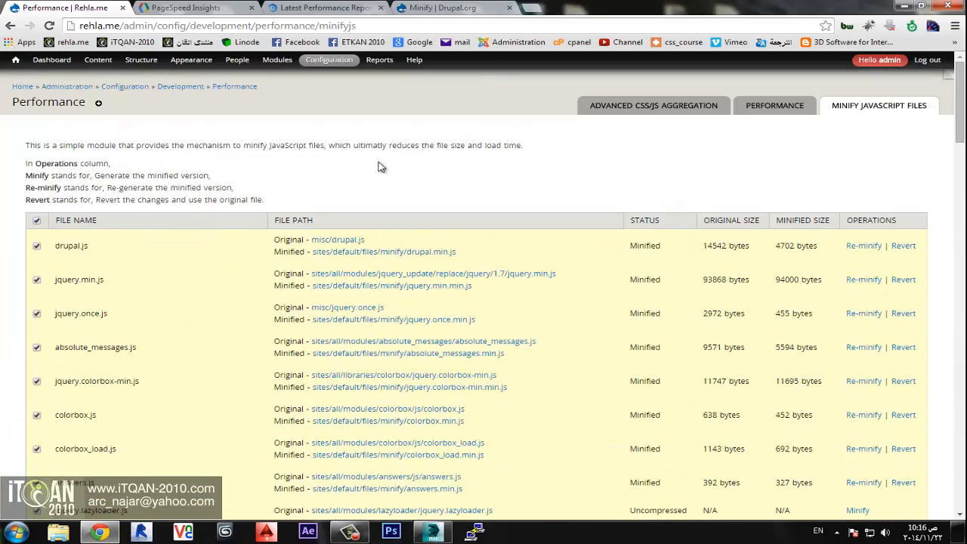
# - Examine the general Performance page's caching and bandwidth optimization settings, highlighting the "Use Minified JavaScript files" option
pyautogui.click(770, 109)
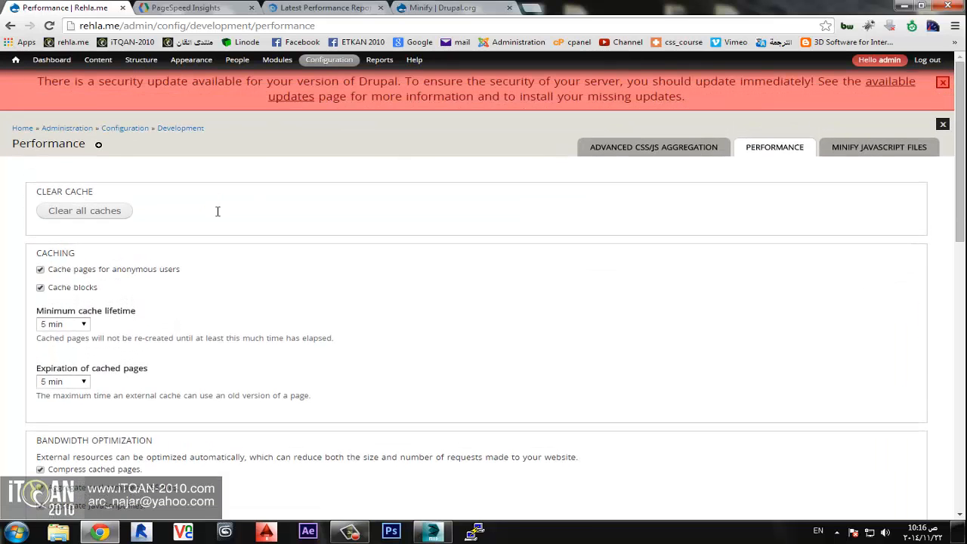
pyautogui.scroll(-3, 218, 211)
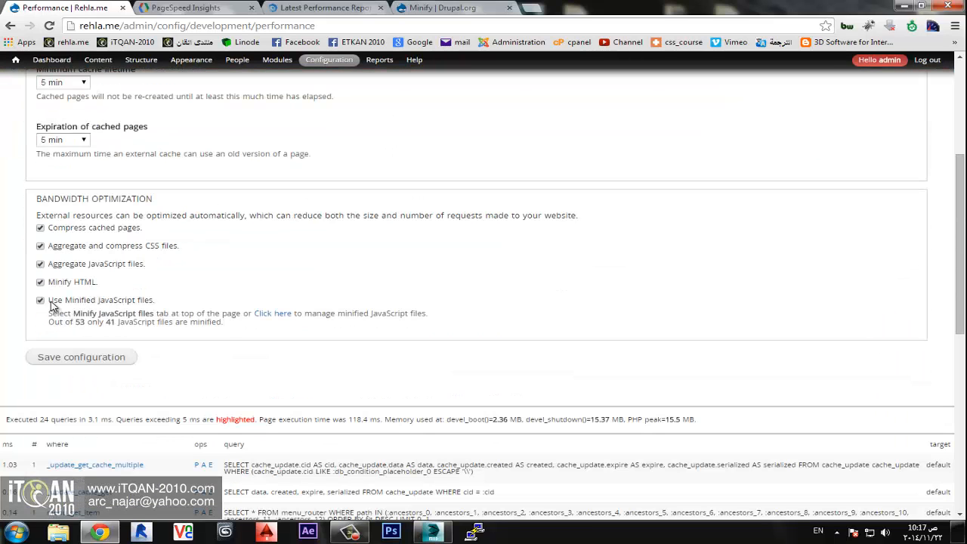
pyautogui.moveTo(51, 304); pyautogui.dragTo(158, 303)
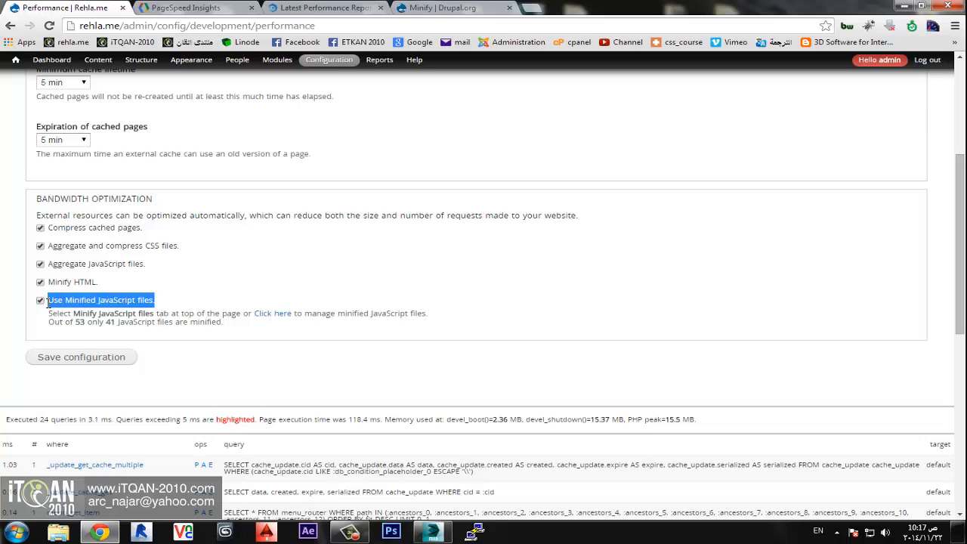
pyautogui.scroll(3, 231, 271)
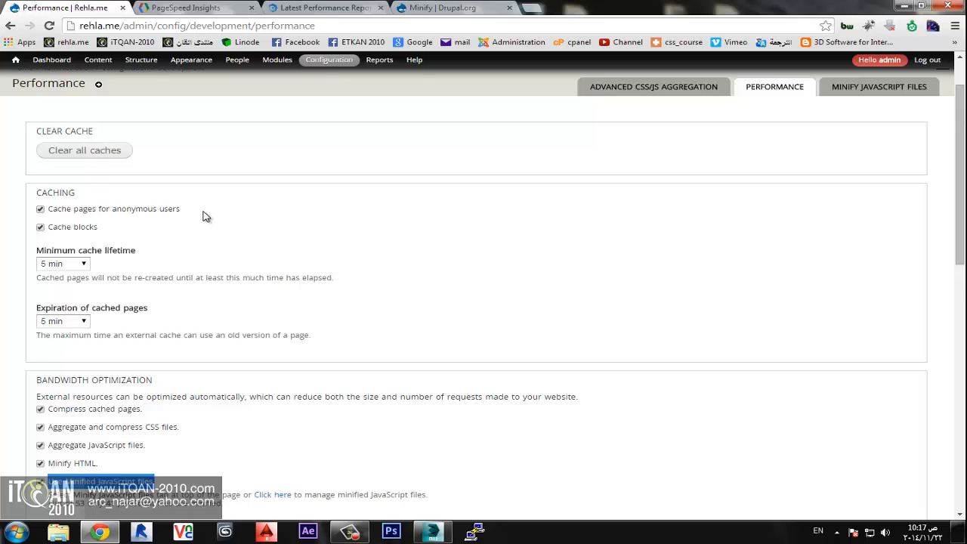
pyautogui.scroll(-1, 205, 216)
pyautogui.scroll(-1, 151, 153)
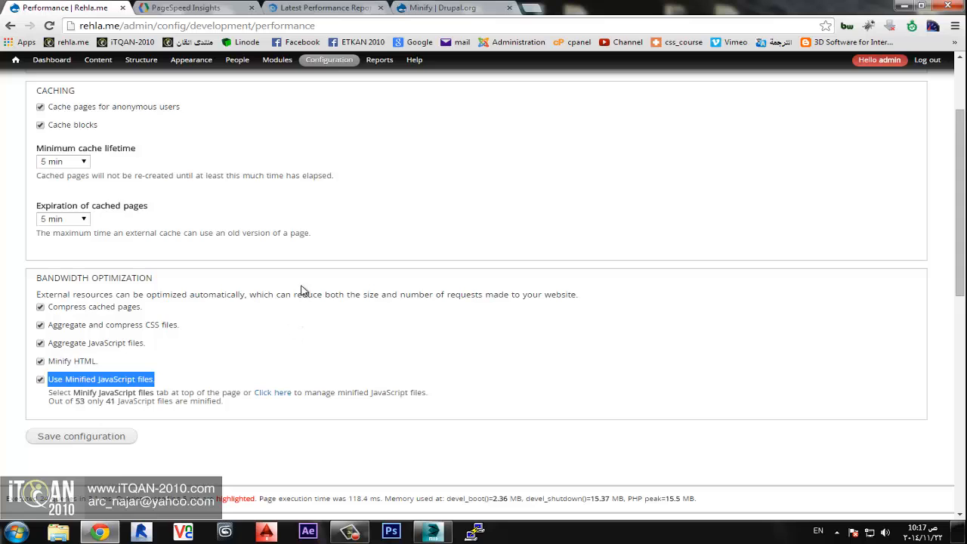
pyautogui.scroll(3, 320, 234)
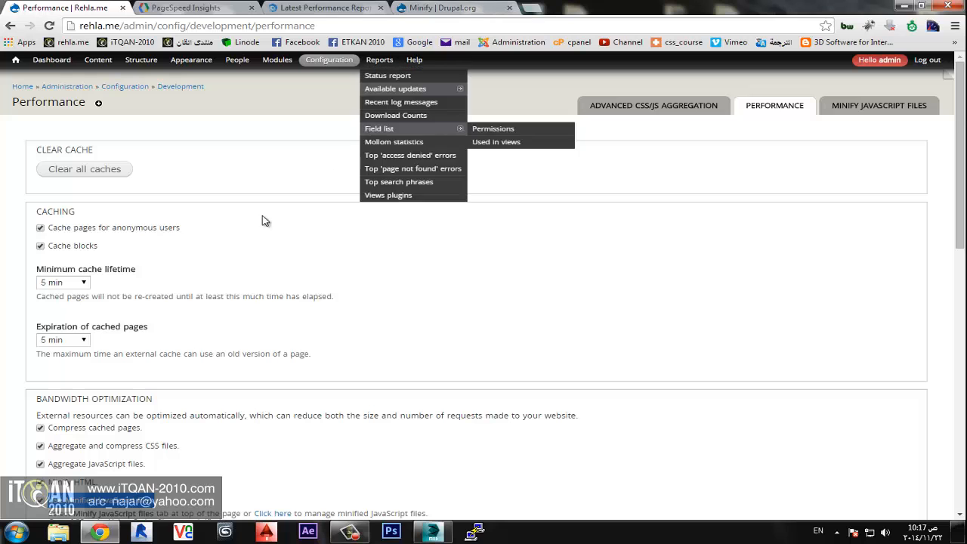
pyautogui.scroll(-2, 75, 377)
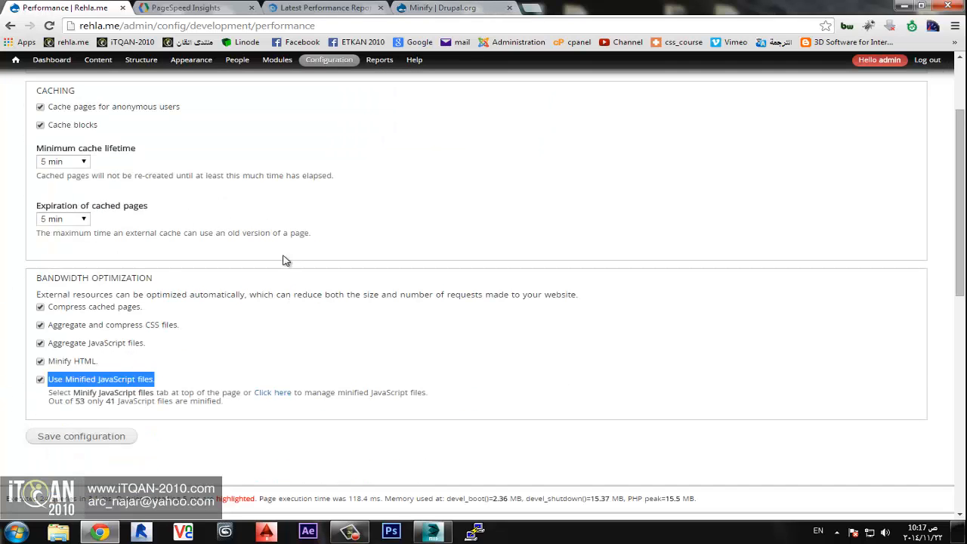
pyautogui.scroll(2, 287, 261)
# - Glance at the installation instructions on the Drupal.org Minify page and close its tab
pyautogui.click(444, 7)
pyautogui.scroll(4, 405, 121)
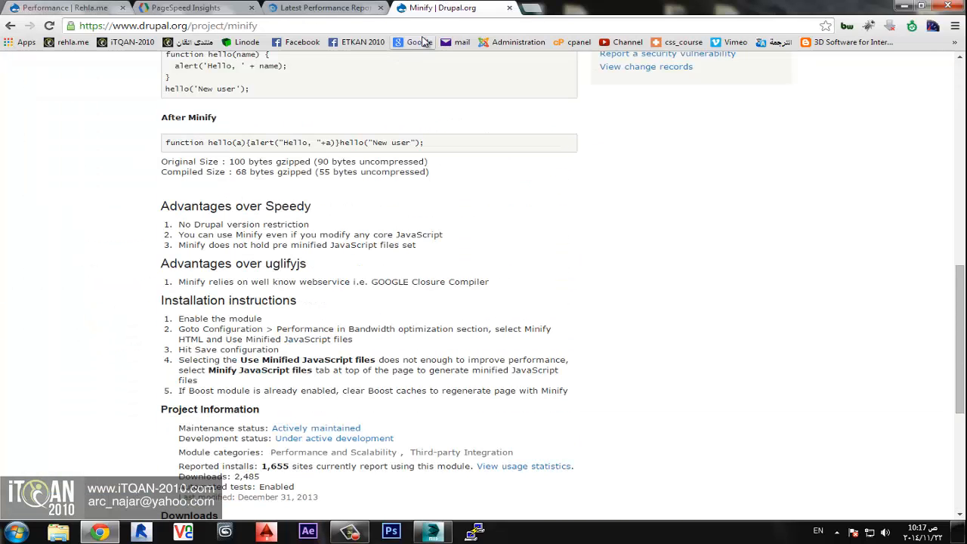
pyautogui.click(510, 8)
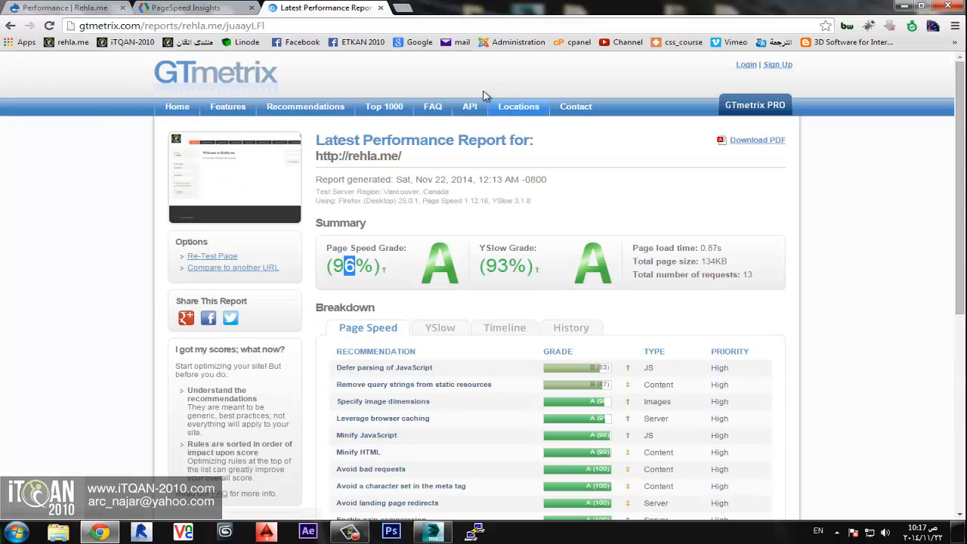
# - Search Google for "advagg drupal" in a new tab and open the Advanced CSS/JS Aggregation project page on Drupal.org
pyautogui.click(402, 7)
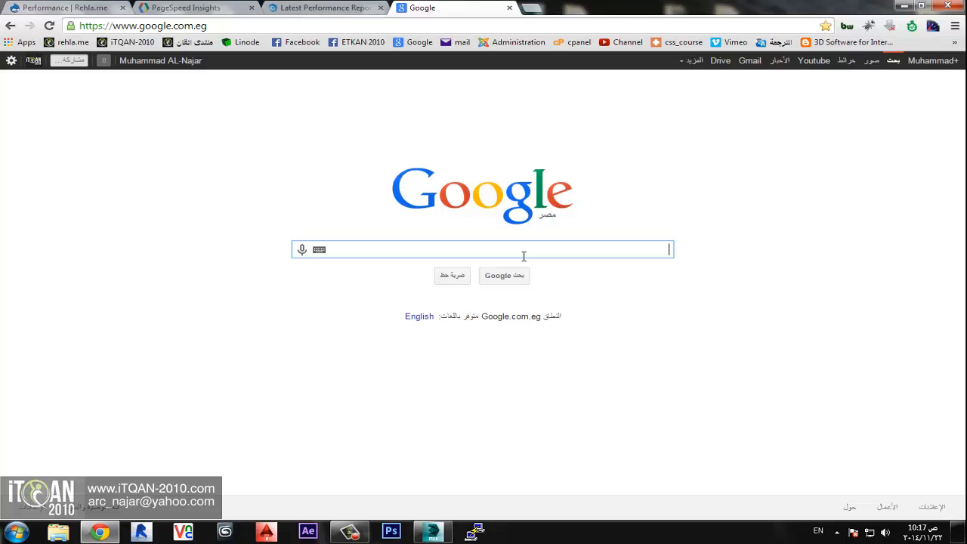
pyautogui.write('adva')
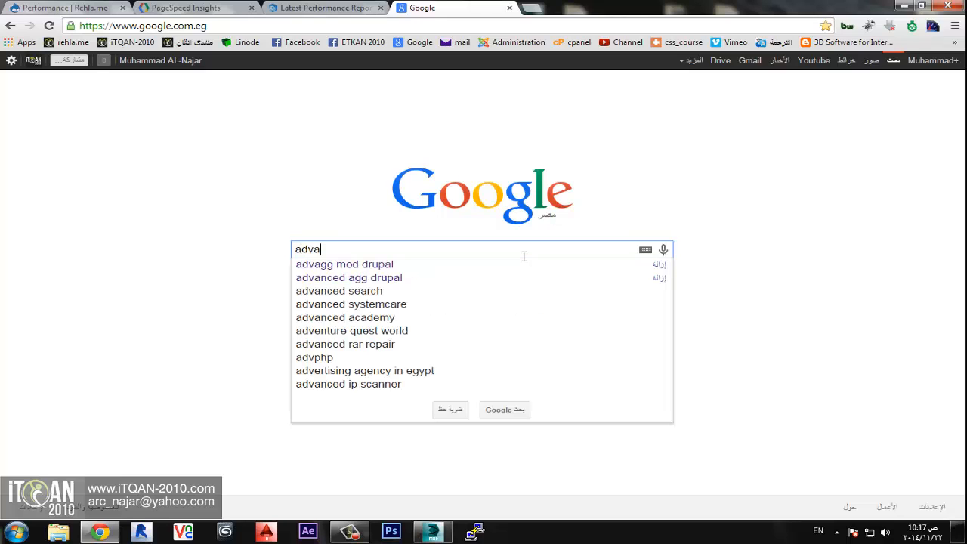
pyautogui.write('gg drupal')
pyautogui.press('Return')
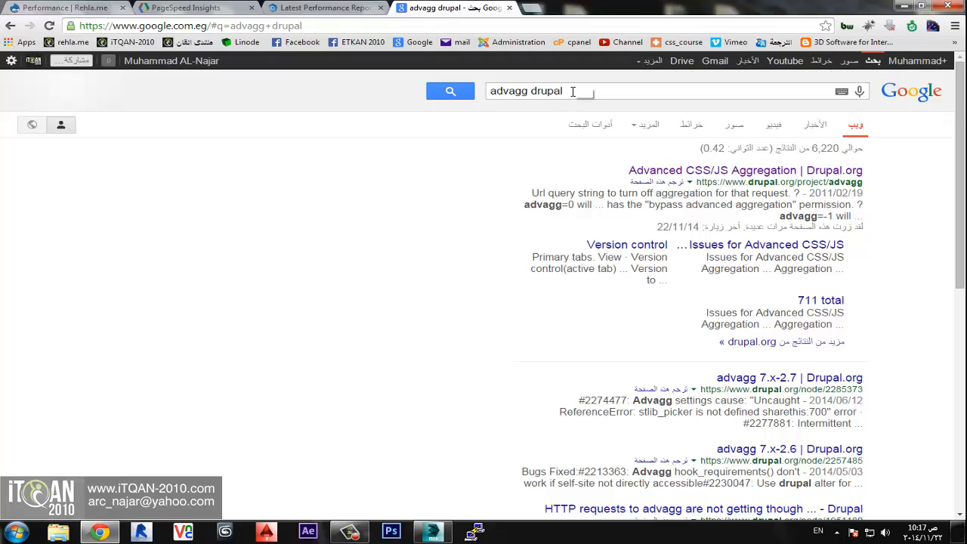
pyautogui.click(675, 169)
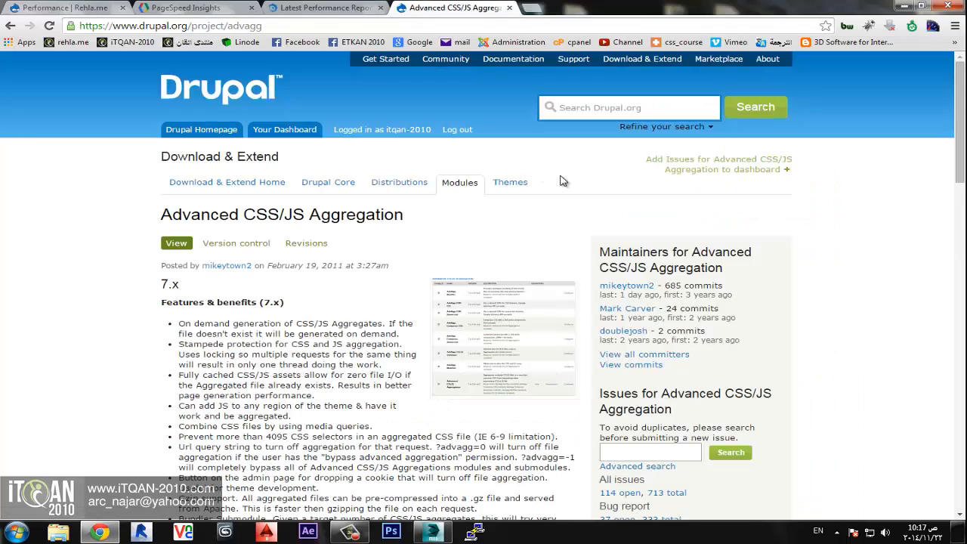
# - Look at the recommended releases on the Advanced CSS/JS Aggregation project page and return to the rehla.me Performance page
pyautogui.scroll(-7, 349, 205)
pyautogui.scroll(-12, 349, 206)
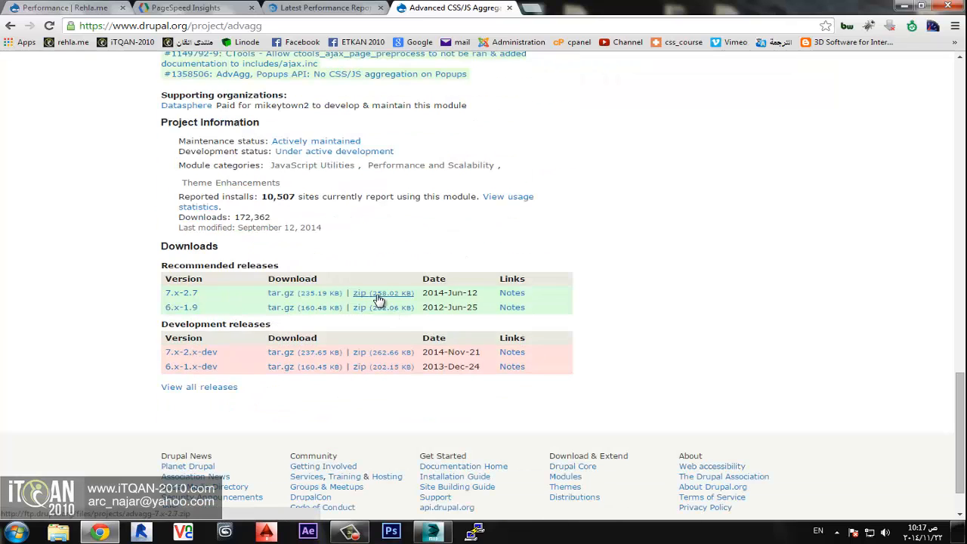
pyautogui.click(94, 7)
pyautogui.moveTo(271, 66)
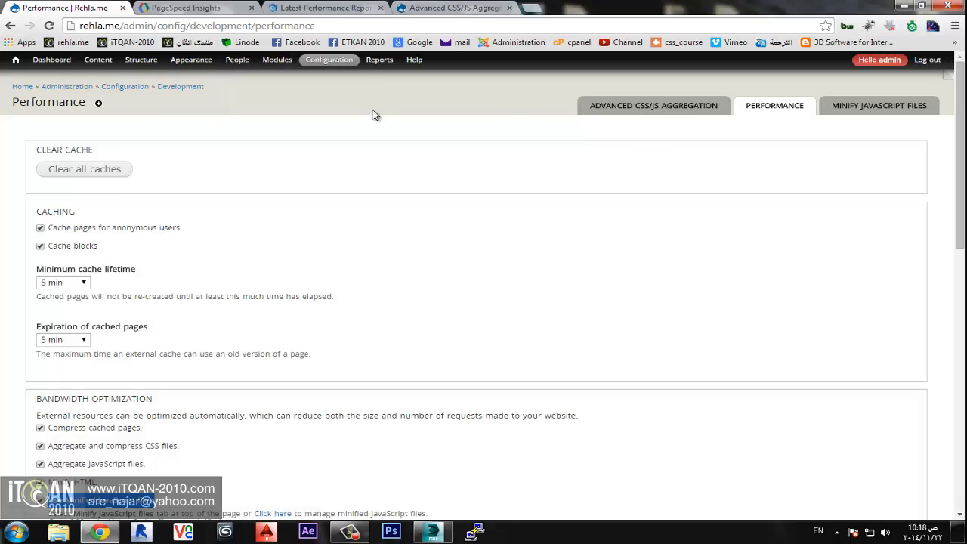
# - Open the Advanced CSS/JS Aggregation configuration and review its global, cache, CSS and JS options
pyautogui.moveTo(330, 62)
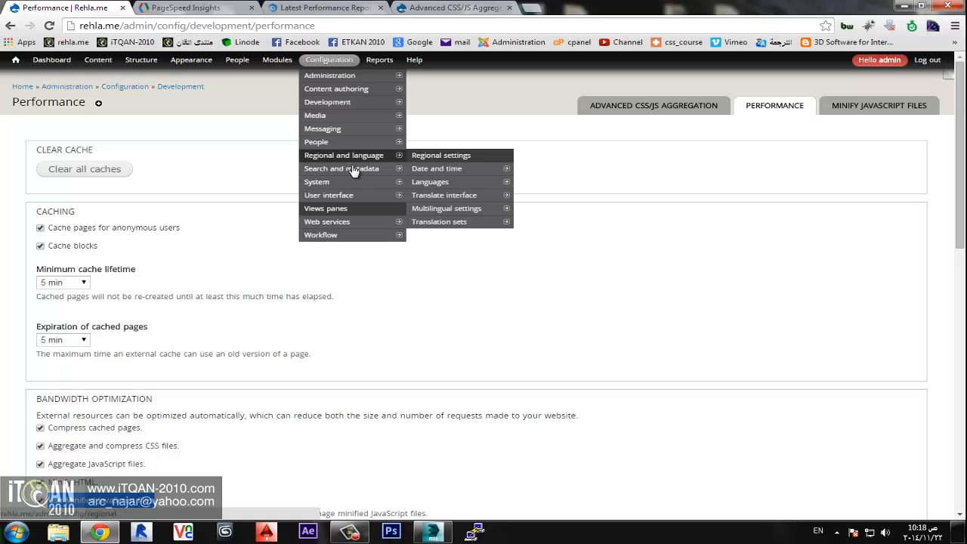
pyautogui.moveTo(359, 103)
pyautogui.moveTo(431, 105)
pyautogui.moveTo(541, 110)
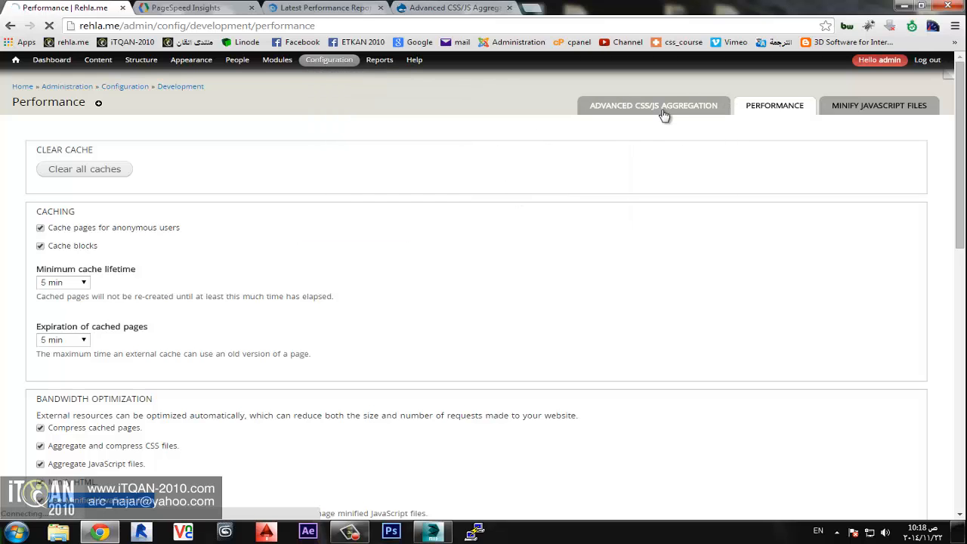
pyautogui.click(662, 114)
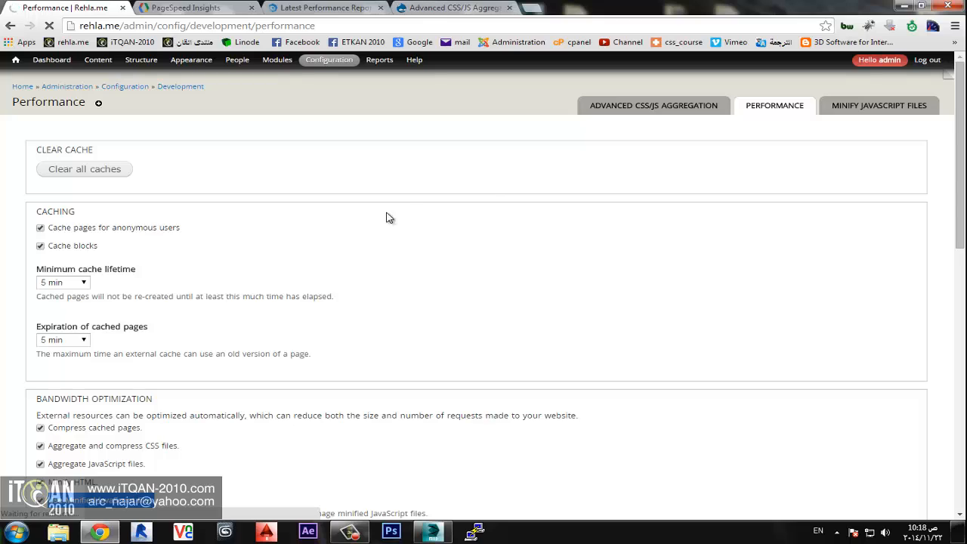
pyautogui.scroll(-11, 408, 227)
pyautogui.scroll(6, 419, 279)
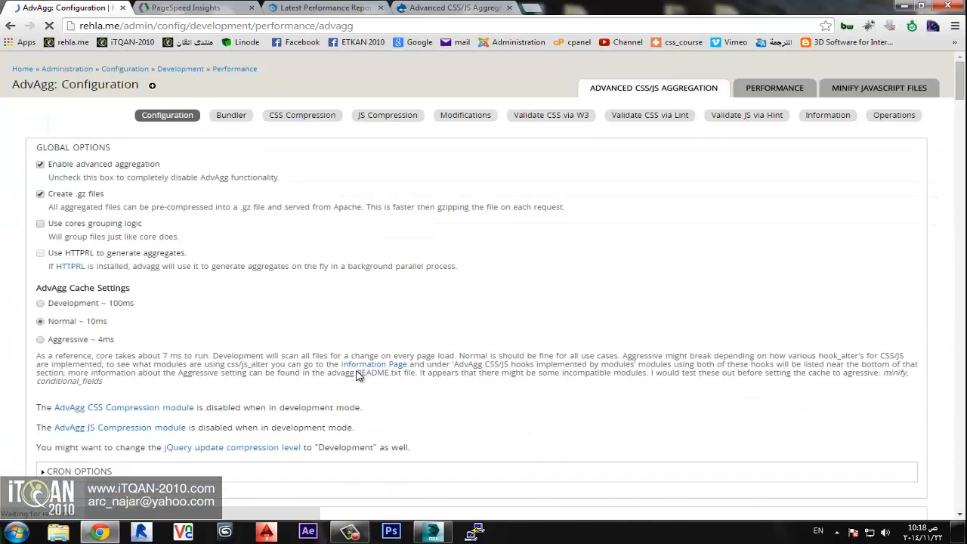
pyautogui.scroll(-4, 106, 242)
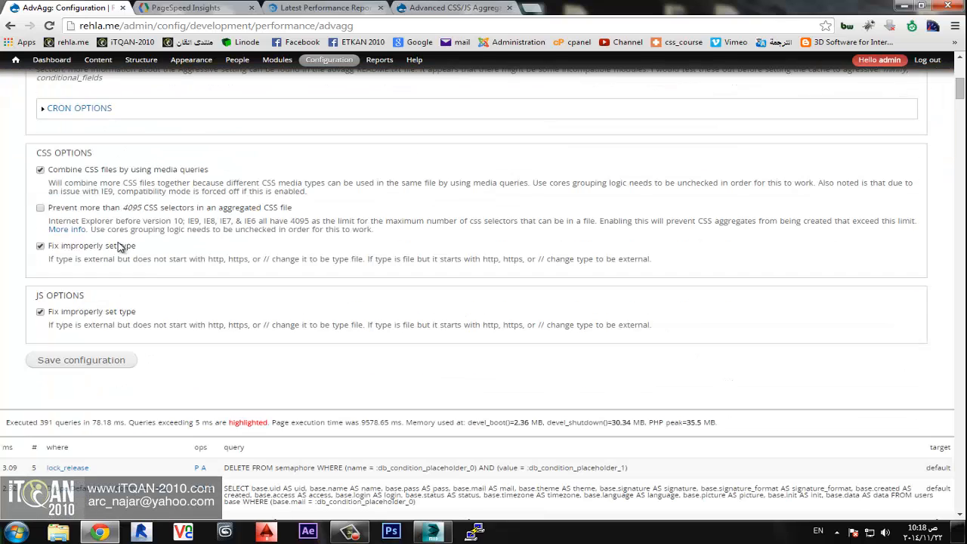
pyautogui.scroll(5, 177, 321)
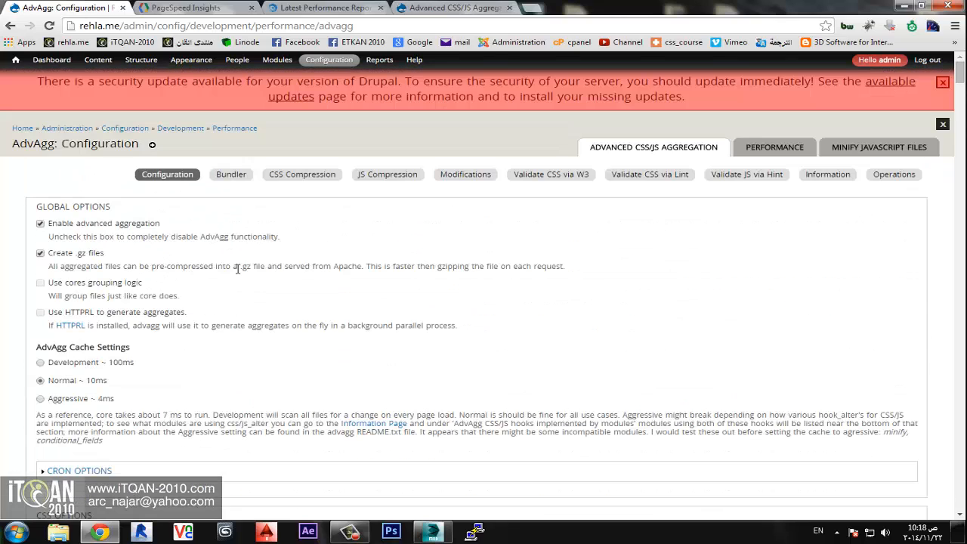
# - Review the CSS Compression and JS Compression settings of AdvAgg, including the file and inline compressor choices
pyautogui.click(306, 182)
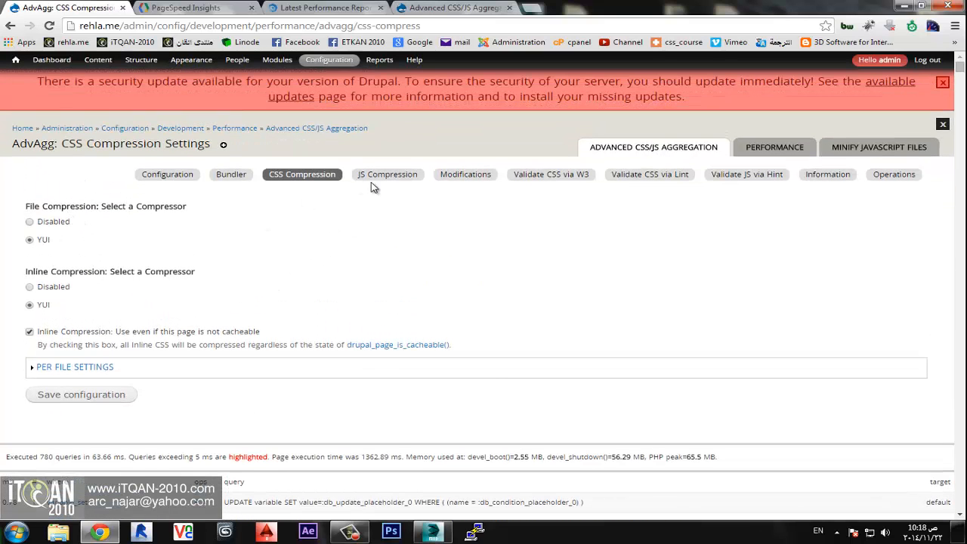
pyautogui.click(384, 175)
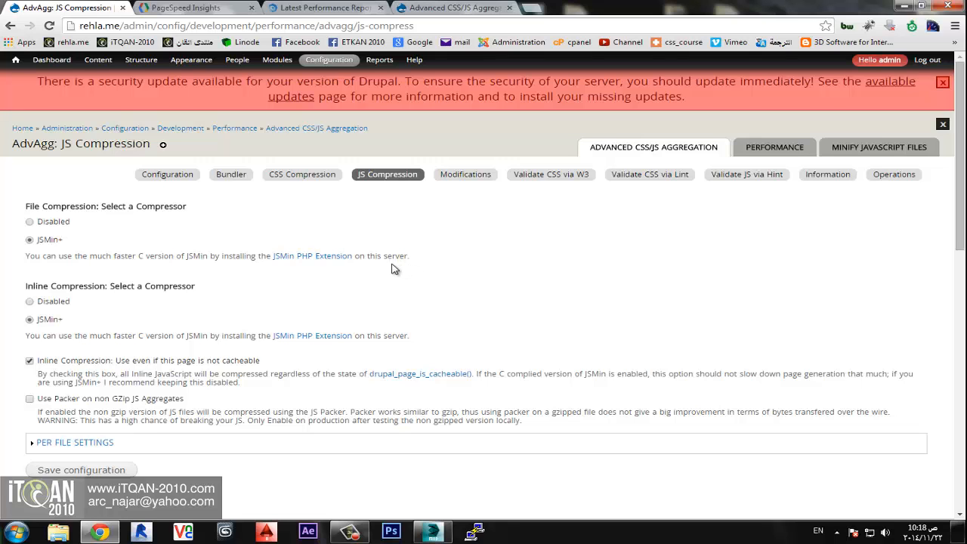
pyautogui.scroll(-1, 415, 263)
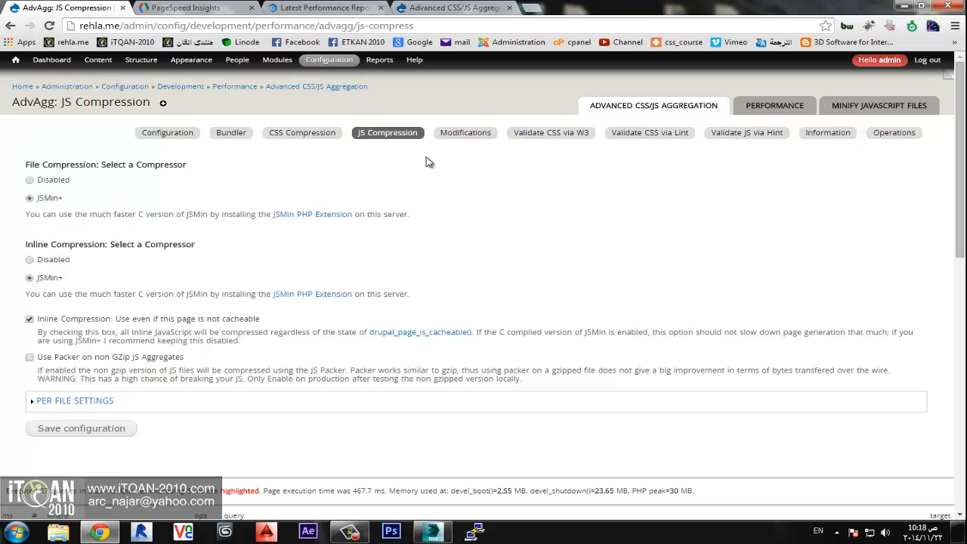
# - Review the AdvAgg Modifications settings for moving and ordering JavaScript, and dismiss the site's system messages
pyautogui.click(475, 134)
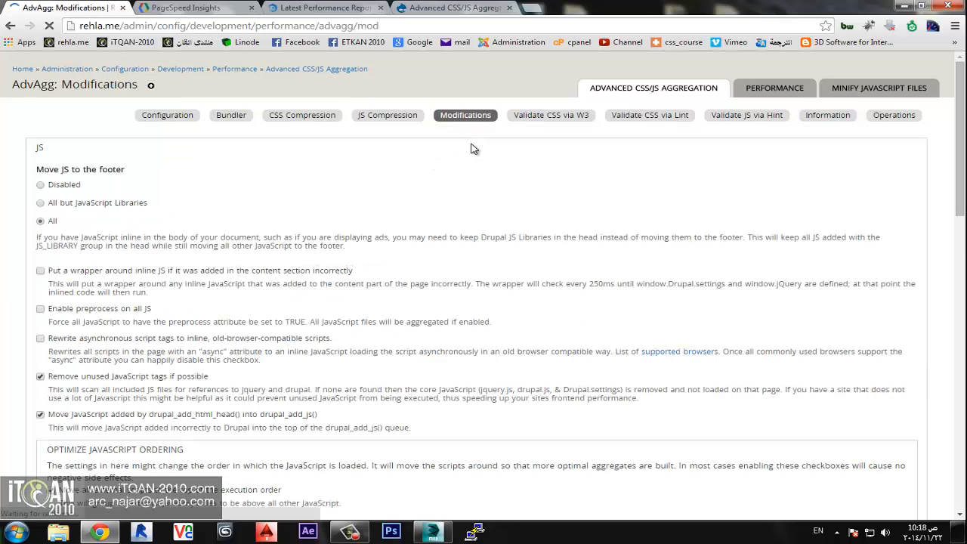
pyautogui.scroll(-2, 168, 235)
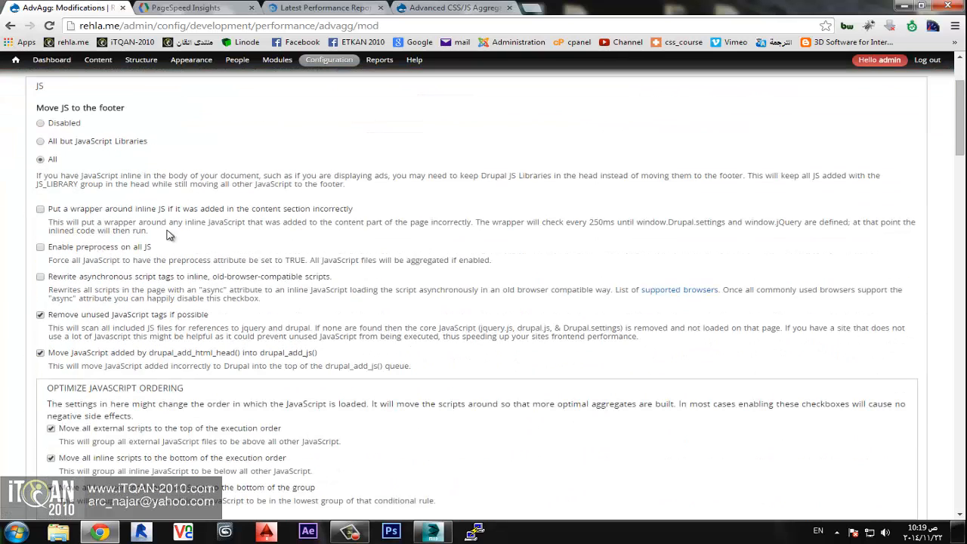
pyautogui.scroll(-5, 204, 175)
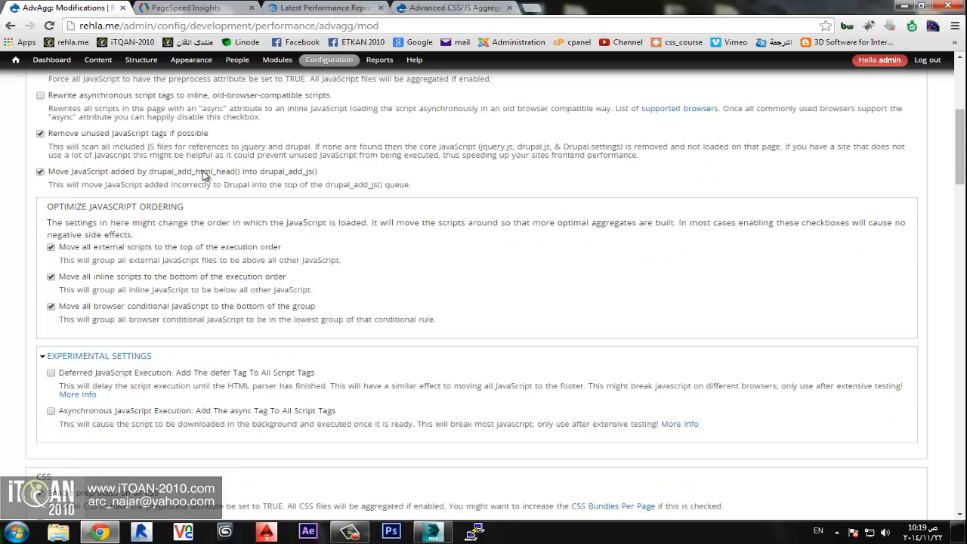
pyautogui.scroll(-3, 263, 181)
pyautogui.scroll(10, 375, 276)
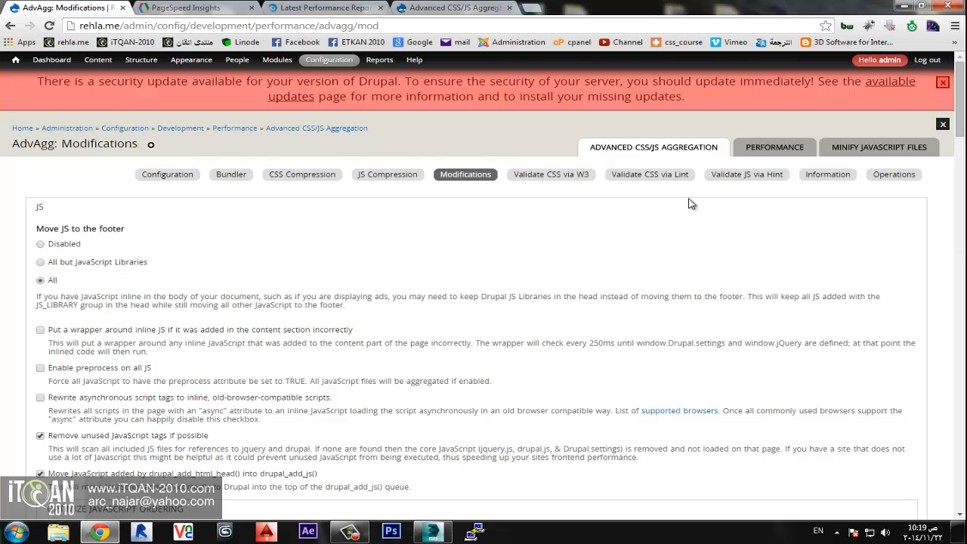
pyautogui.click(942, 124)
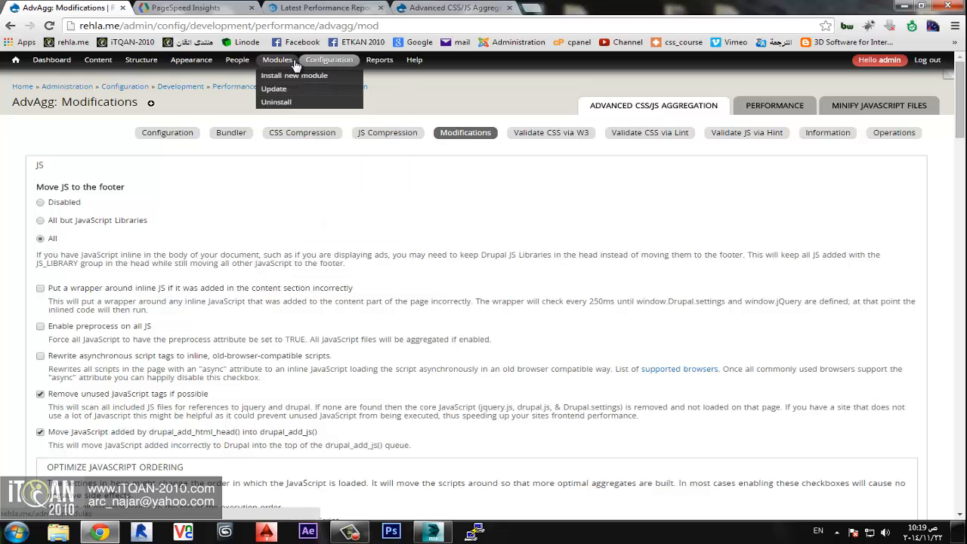
# - Open the site's module list and filter it by "expire" to find the Cache Expiration module
pyautogui.moveTo(315, 64)
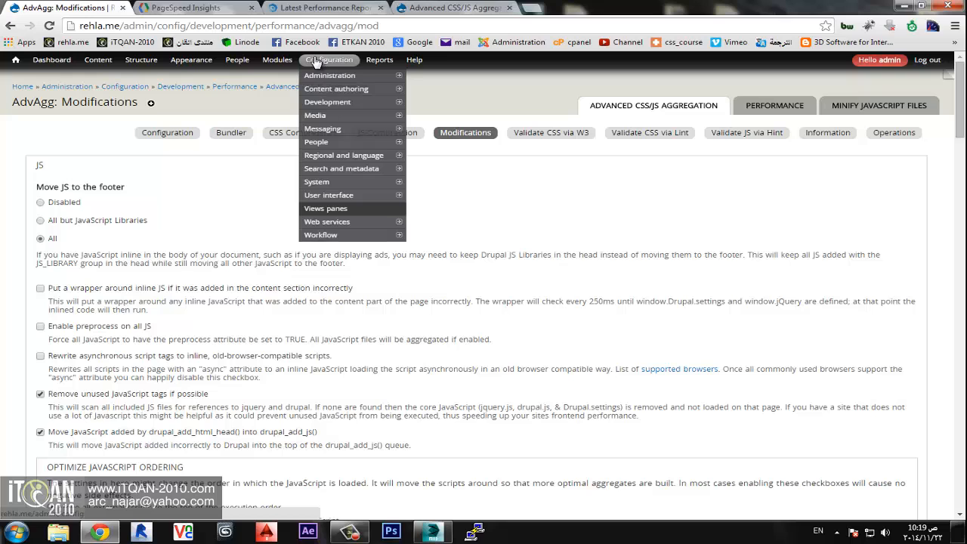
pyautogui.click(268, 62)
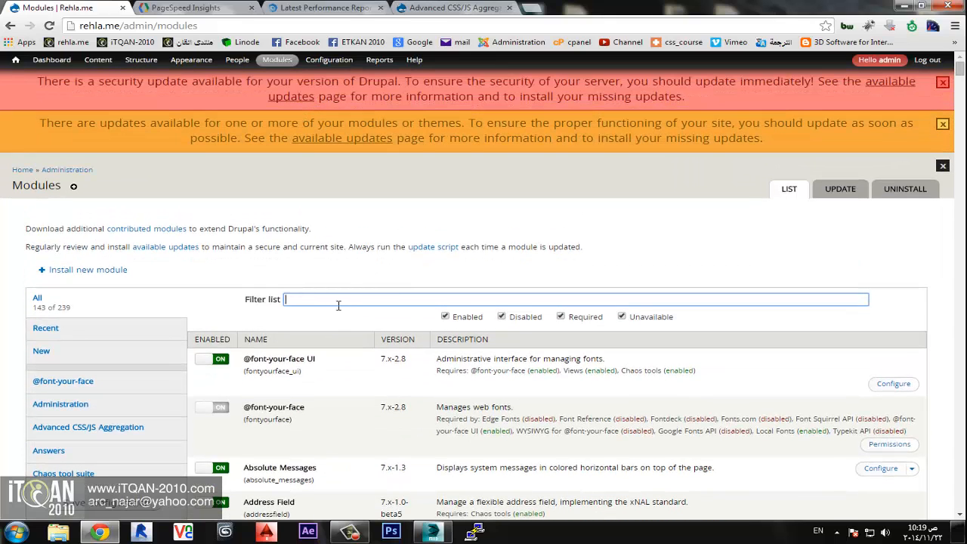
pyautogui.click(338, 305)
pyautogui.write('expire')
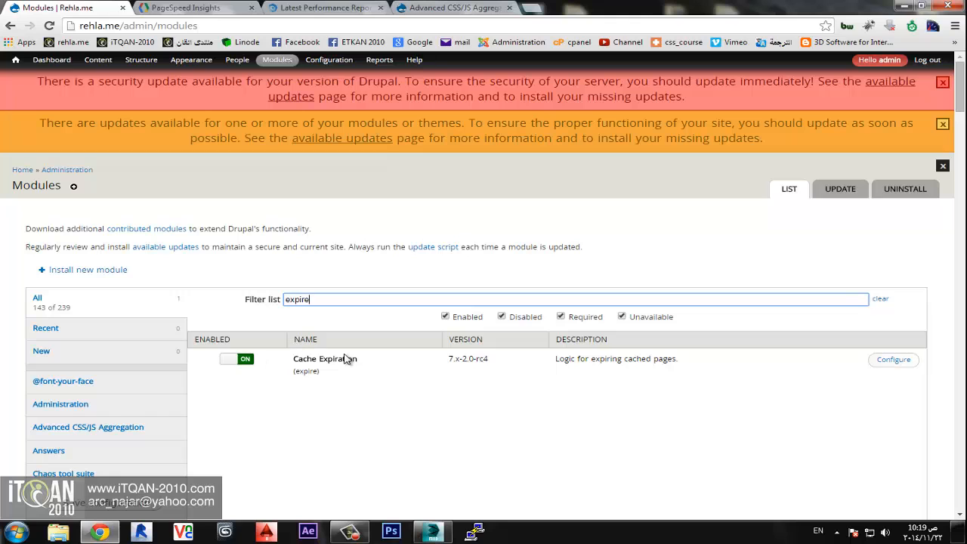
# - Search Google for "cache expiration drupal" in place of the AdvAgg page and open the Cache Expiration project on Drupal.org
pyautogui.click(500, 6)
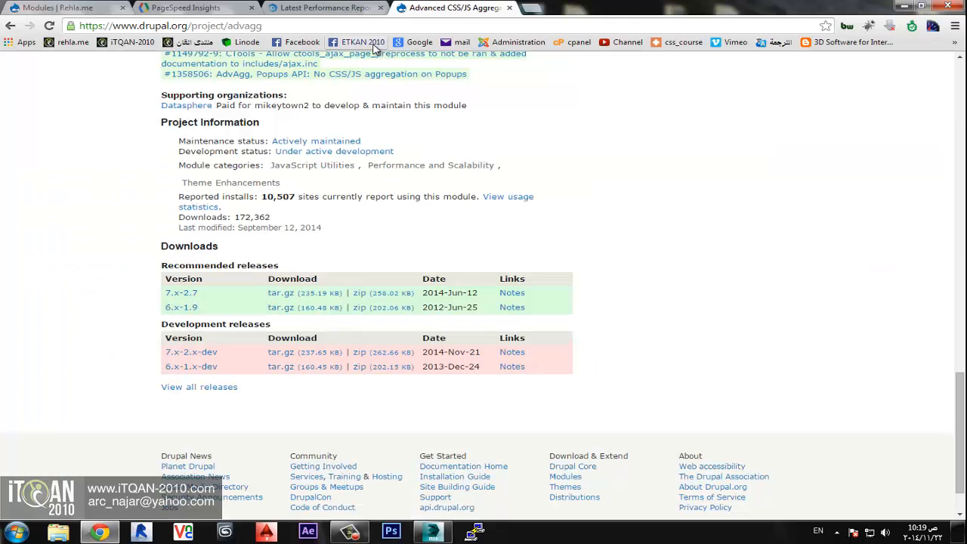
pyautogui.click(417, 42)
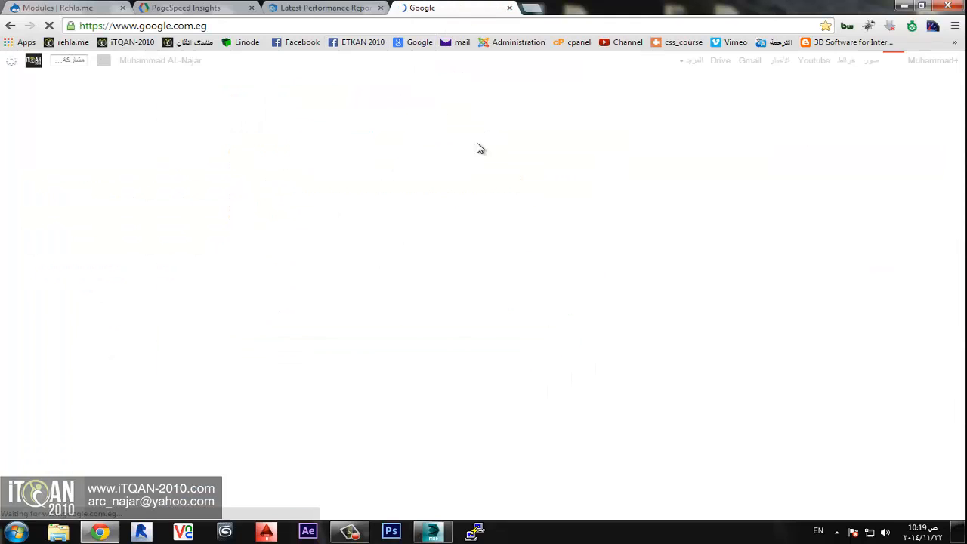
pyautogui.write('ex')
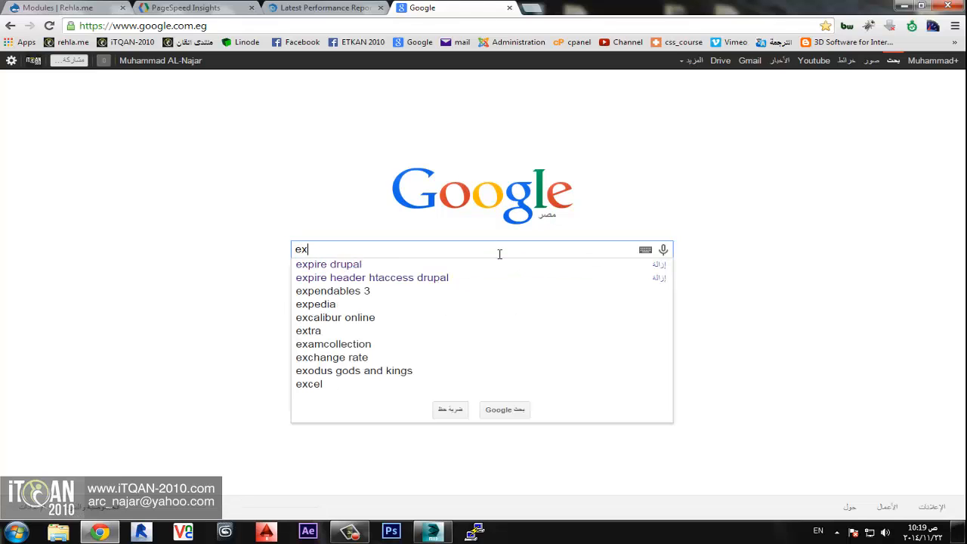
pyautogui.press('BackSpace')
pyautogui.press('BackSpace')
pyautogui.write('cache')
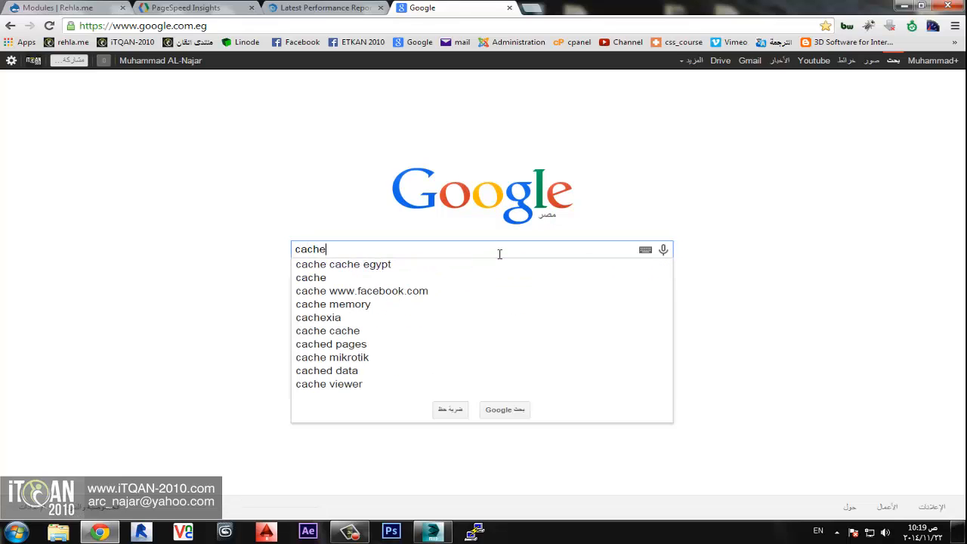
pyautogui.write(' ex')
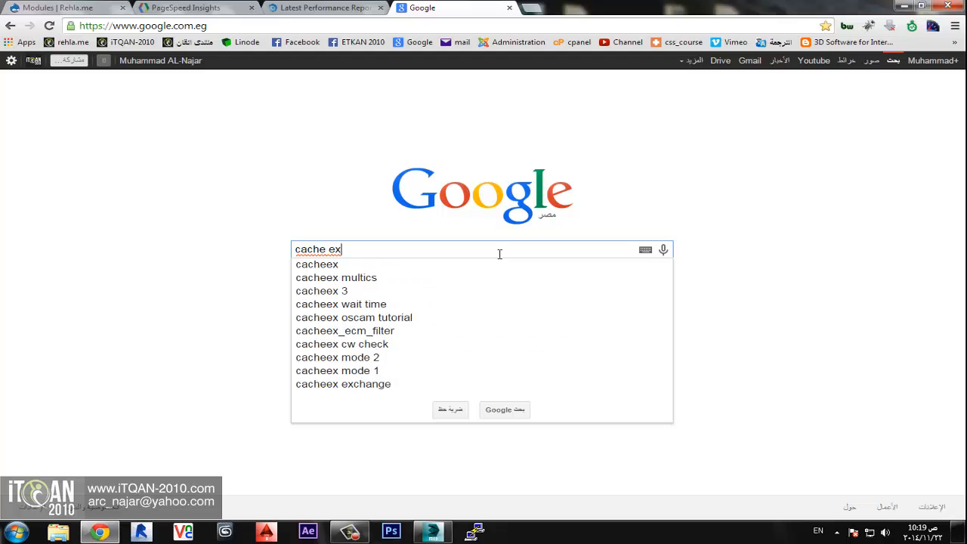
pyautogui.write('piration dr')
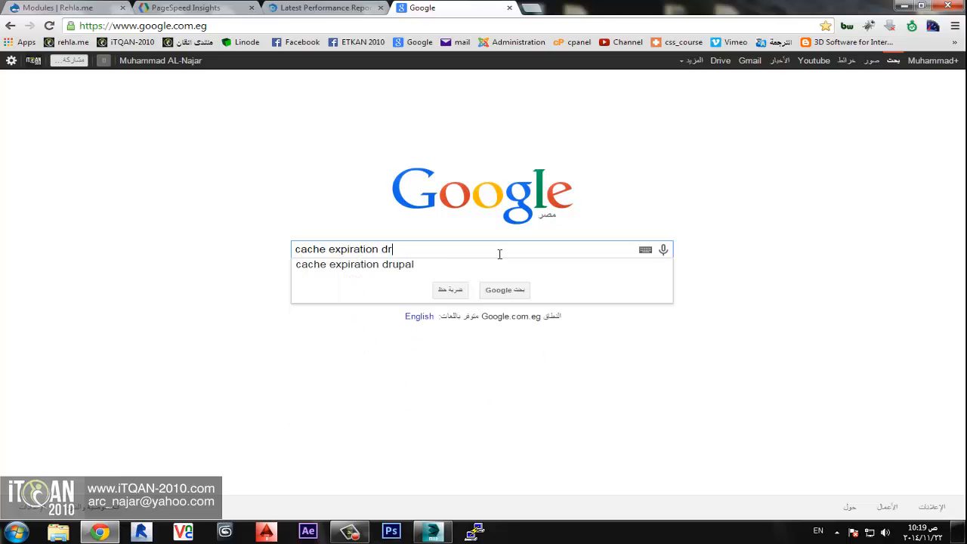
pyautogui.write('upal')
pyautogui.press('Return')
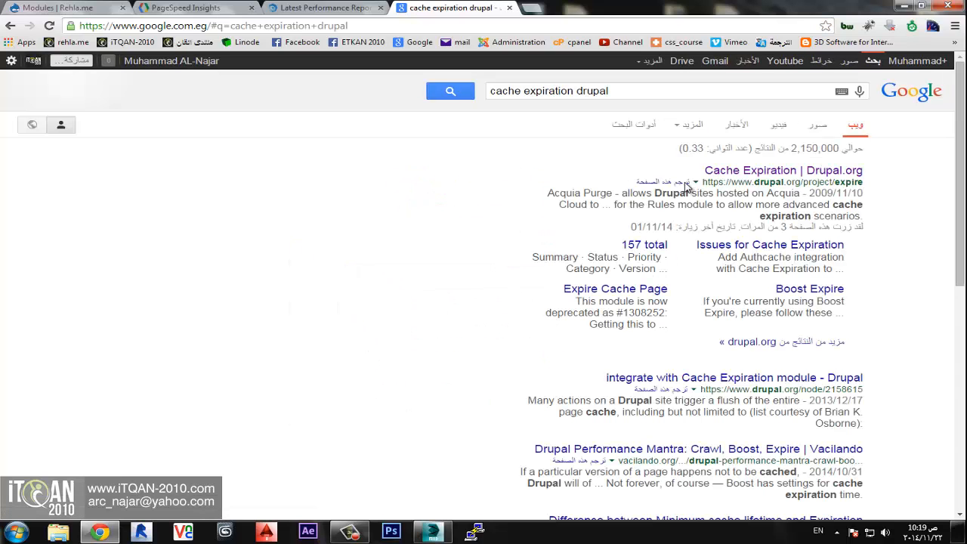
pyautogui.click(743, 172)
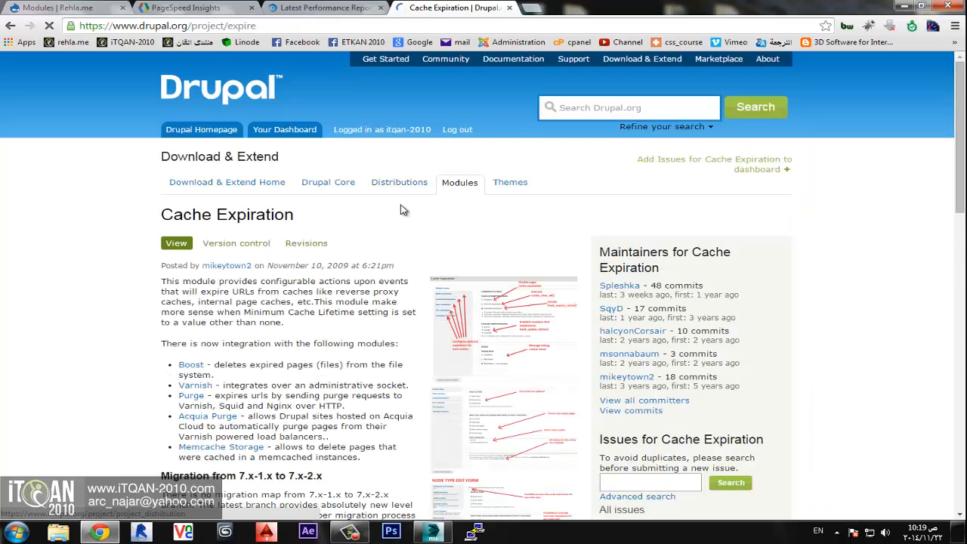
# - Look through the Cache Expiration project page's features and downloads, and close its tab
pyautogui.scroll(-2, 403, 212)
pyautogui.scroll(-10, 403, 217)
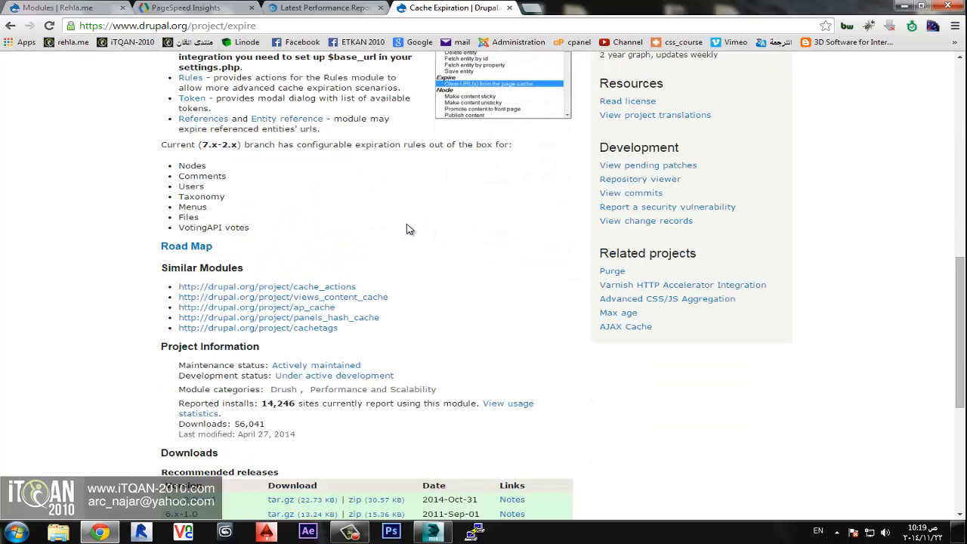
pyautogui.scroll(11, 434, 251)
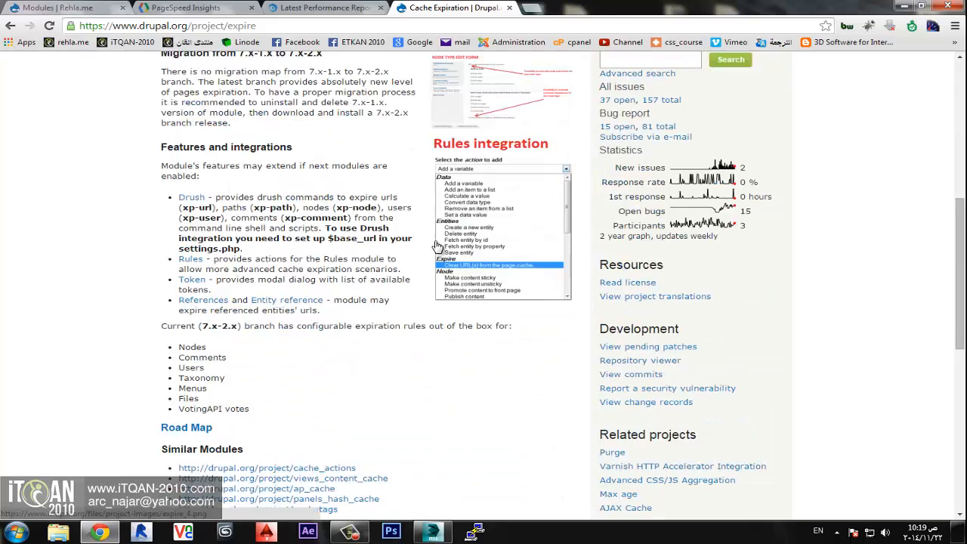
pyautogui.click(509, 8)
# - Glance at the PageSpeed Insights report, then return to the site's module list and clear the "expire" filter
pyautogui.click(185, 7)
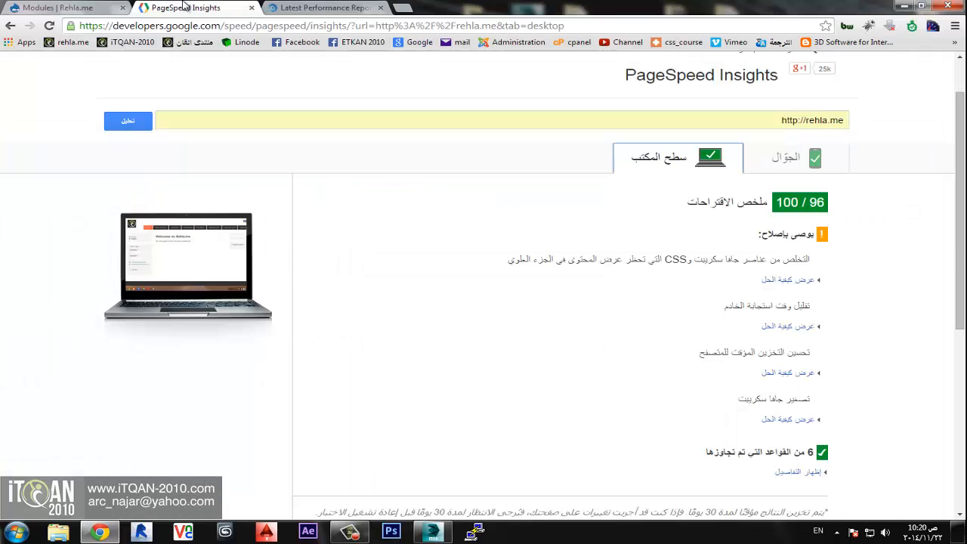
pyautogui.click(60, 7)
pyautogui.moveTo(306, 122)
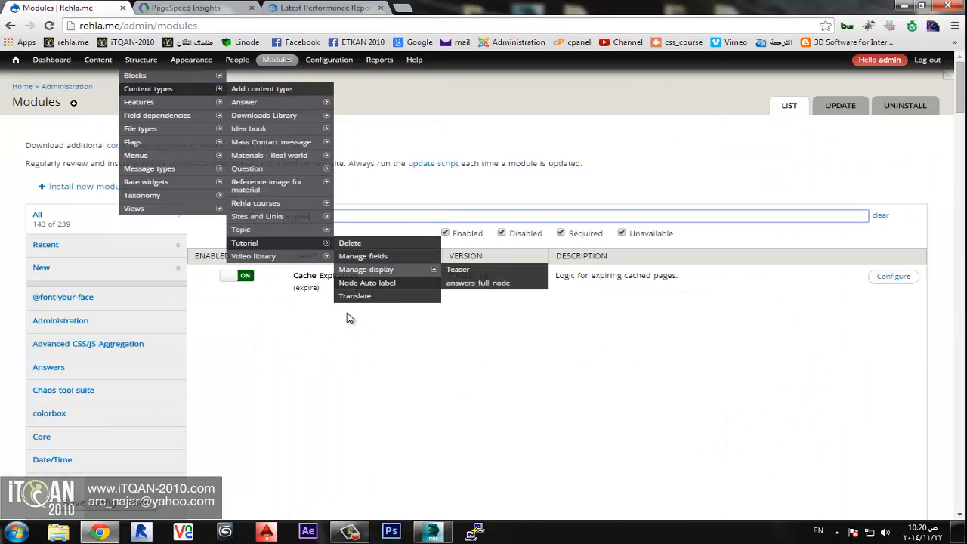
pyautogui.doubleClick(316, 213)
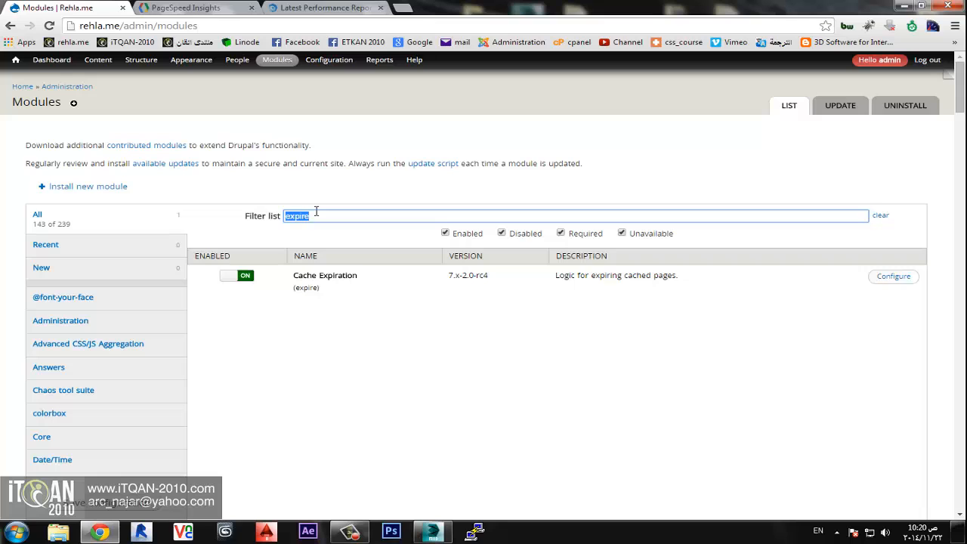
pyautogui.press('BackSpace')
# - Glance at the GTmetrix report, then open Google in a new tab and search for "apc caching"
pyautogui.click(321, 6)
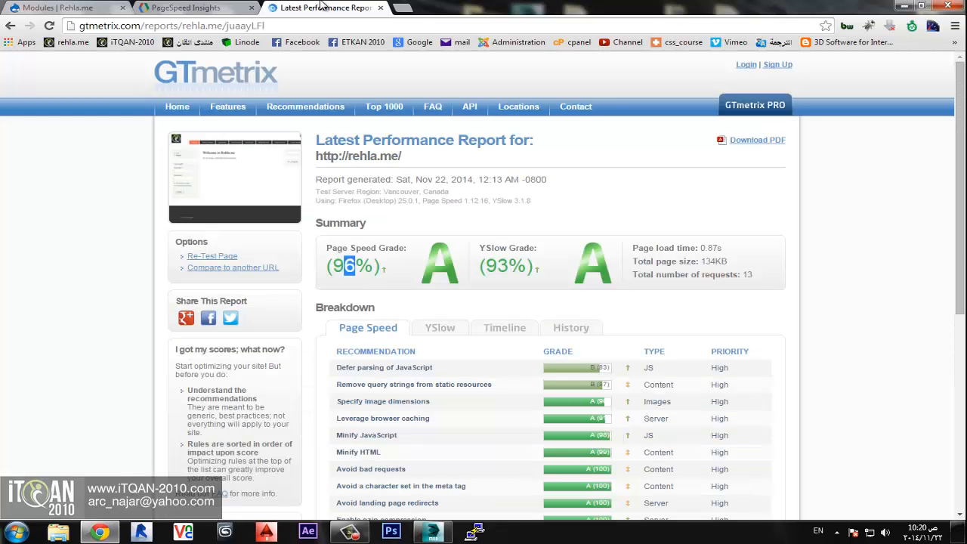
pyautogui.click(400, 9)
pyautogui.click(414, 42)
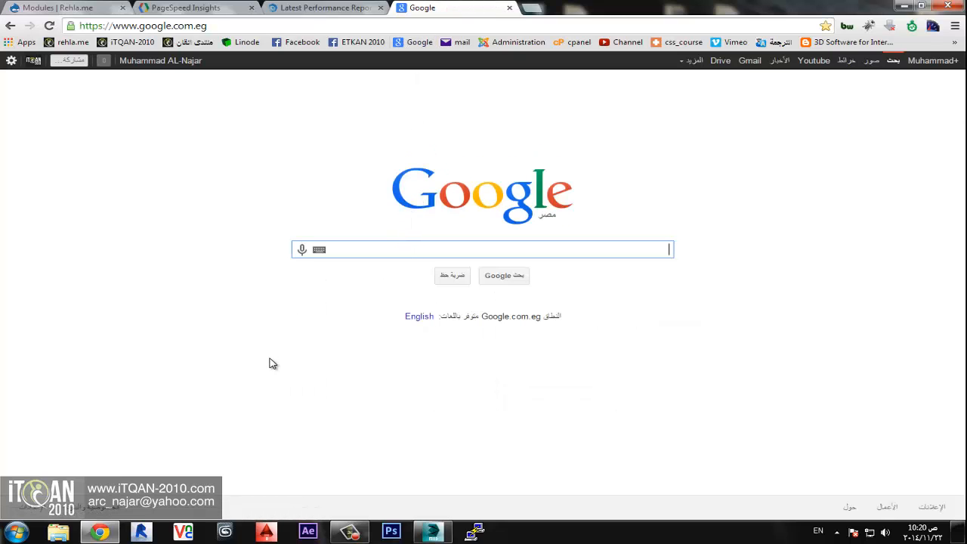
pyautogui.write('ap')
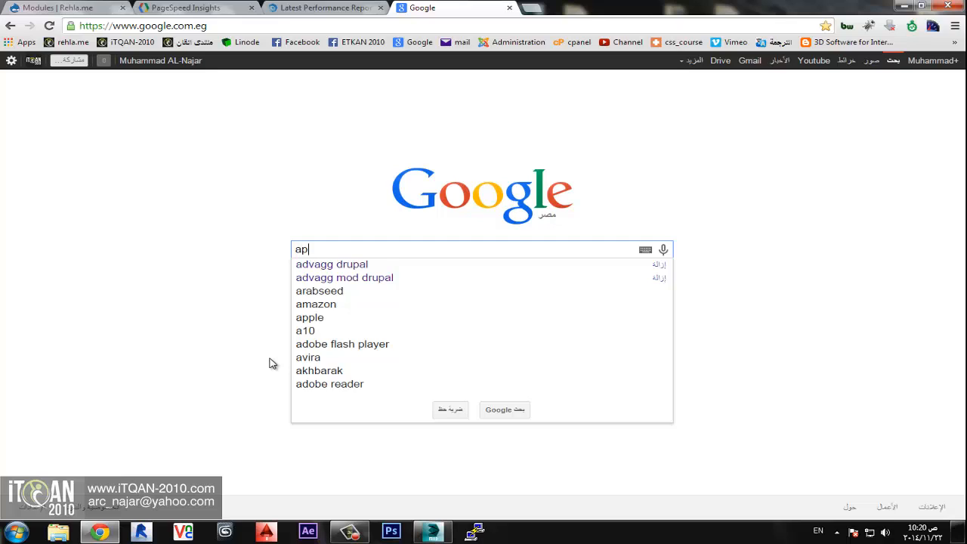
pyautogui.write('c')
pyautogui.press('BackSpace')
pyautogui.press('BackSpace')
pyautogui.press('BackSpace')
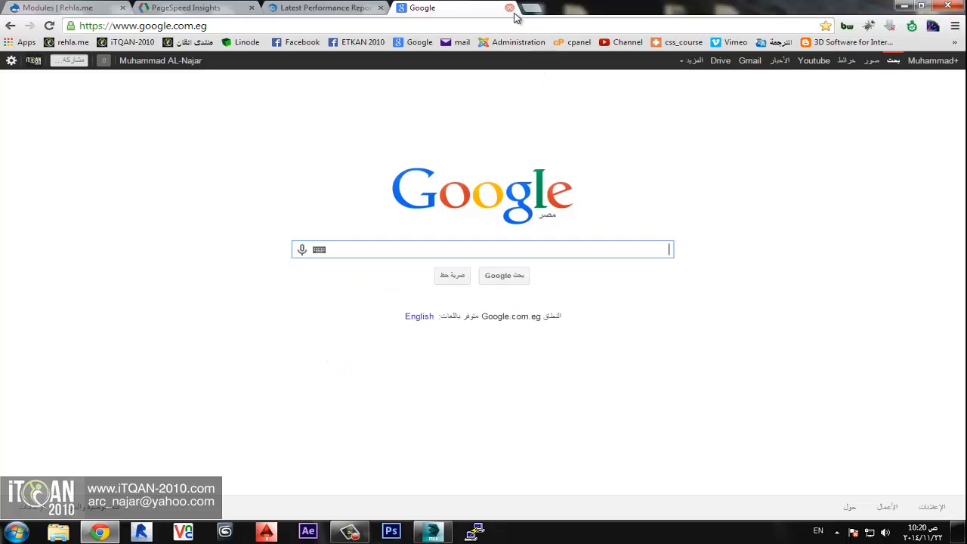
pyautogui.write('apc ')
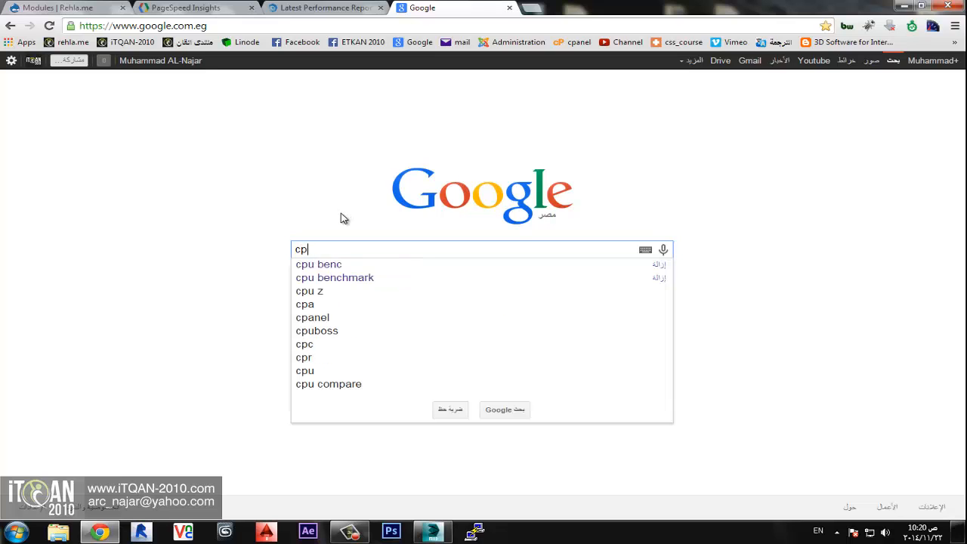
pyautogui.write('cash')
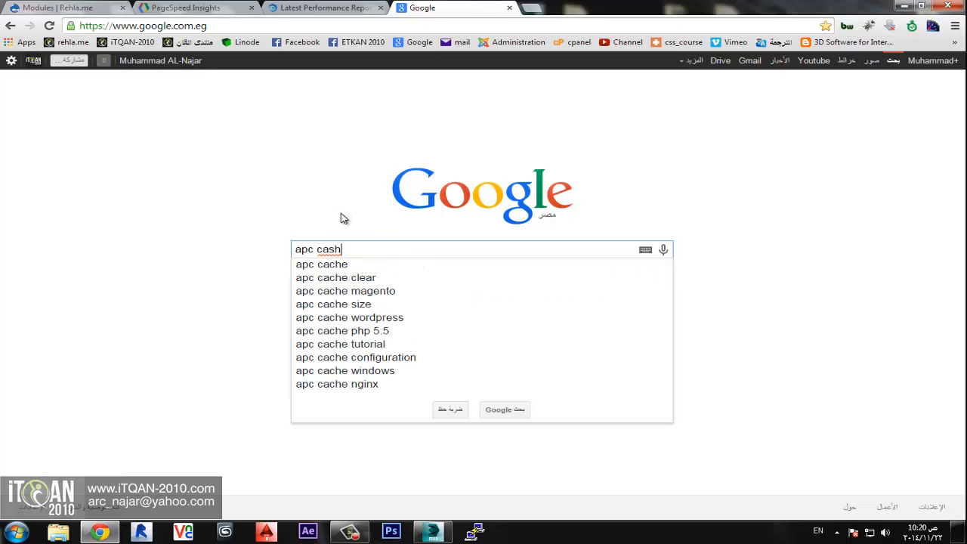
pyautogui.press('BackSpace')
pyautogui.press('BackSpace')
pyautogui.write('chint')
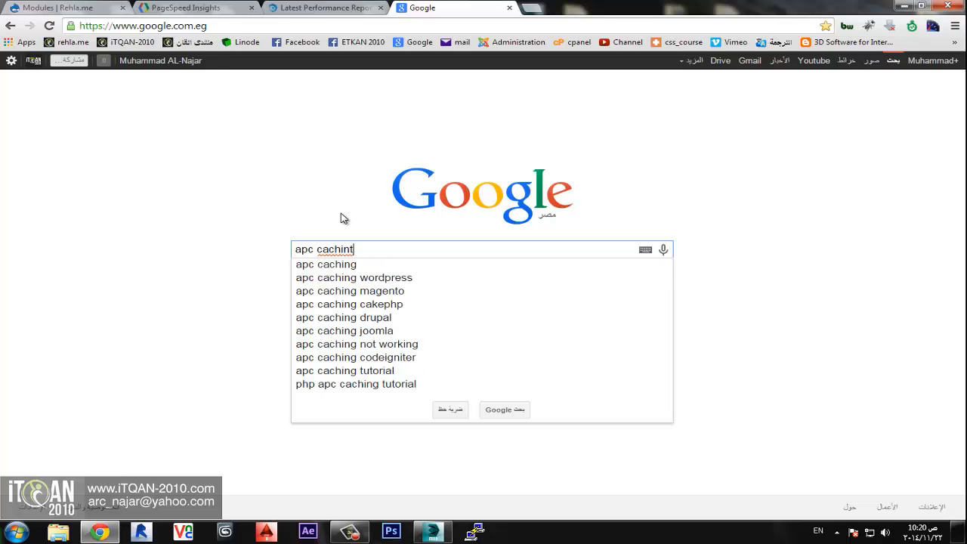
pyautogui.press('Return')
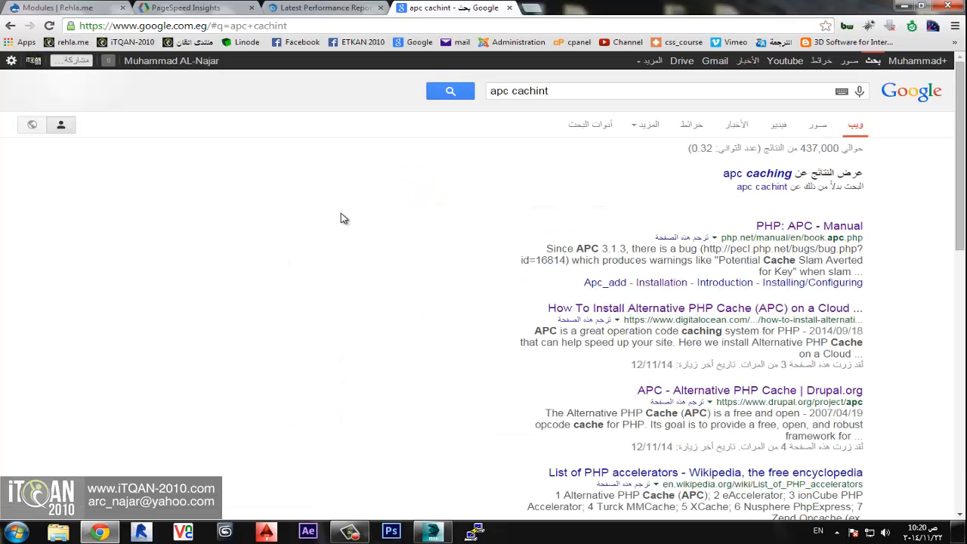
pyautogui.click(754, 174)
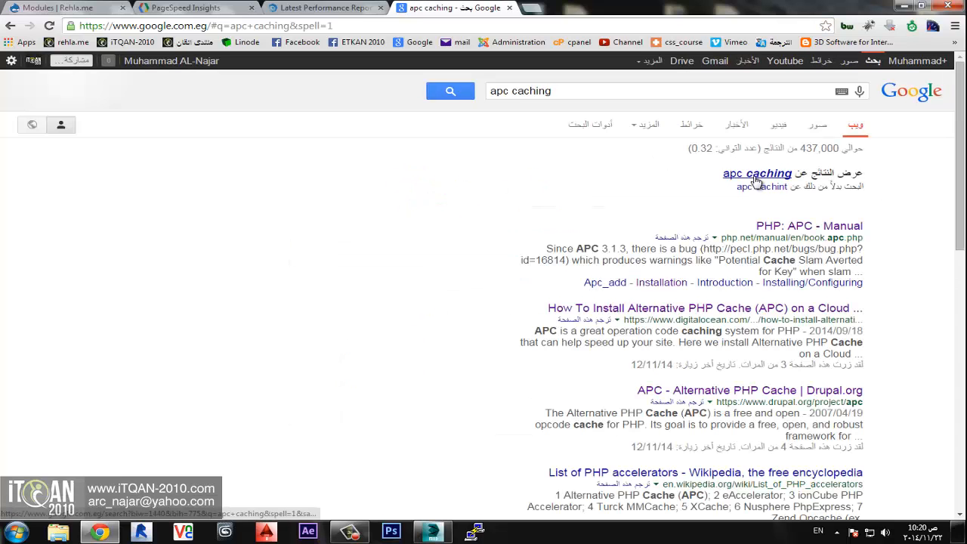
# - Refine the Google search to "apc caching drupal" and open the APC - Alternative PHP Cache project on Drupal.org
pyautogui.click(663, 90)
pyautogui.write('d')
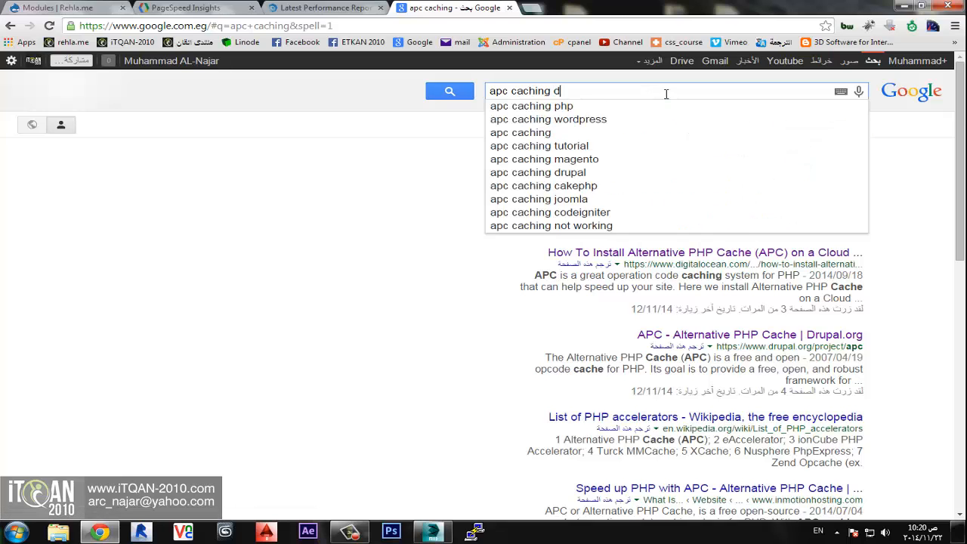
pyautogui.write('rupal')
pyautogui.press('Return')
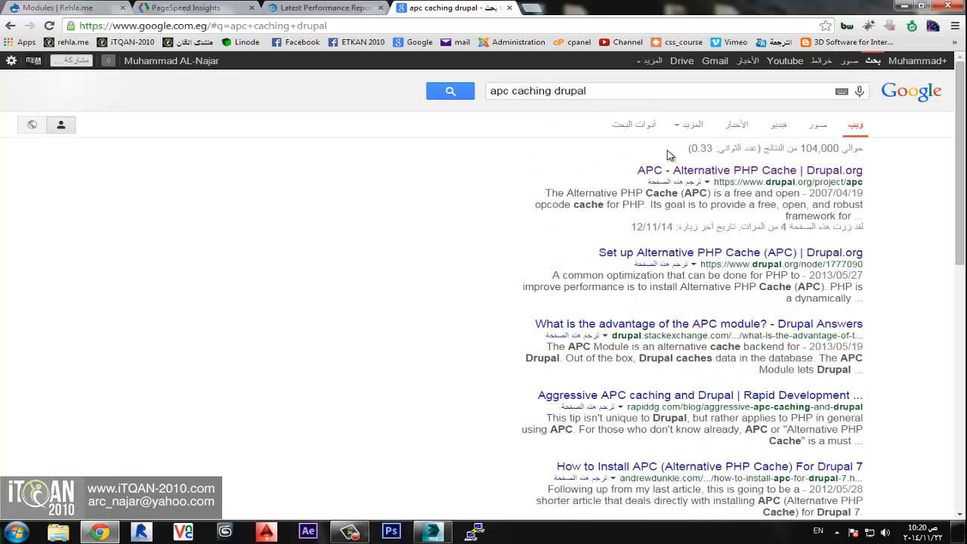
pyautogui.click(676, 174)
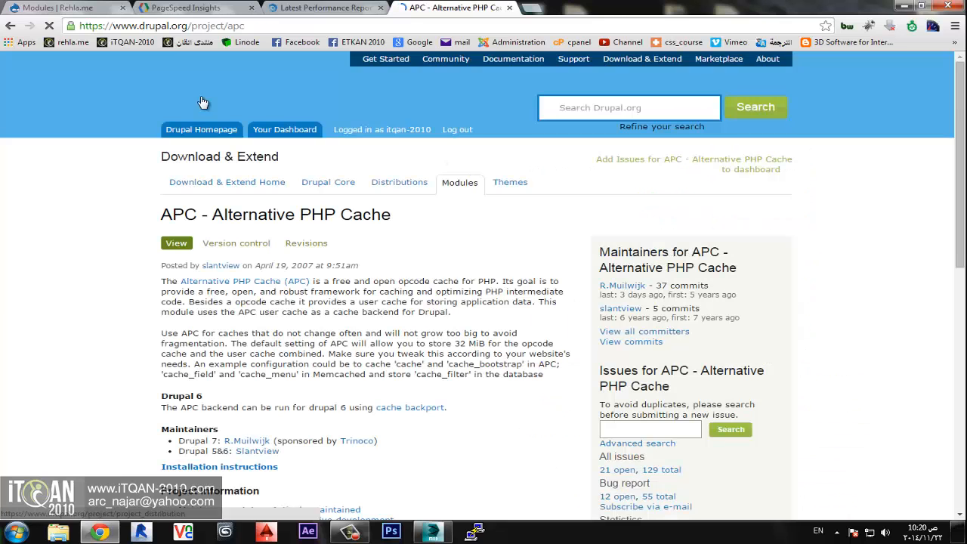
# - Look through the APC project page, close its tab and review the GTmetrix Page Speed recommendations
pyautogui.scroll(-4, 467, 232)
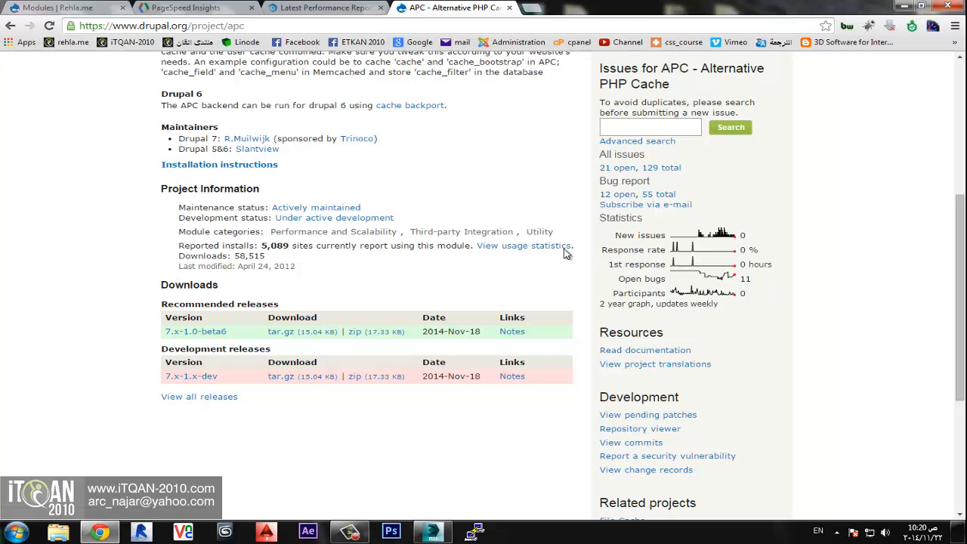
pyautogui.scroll(4, 570, 283)
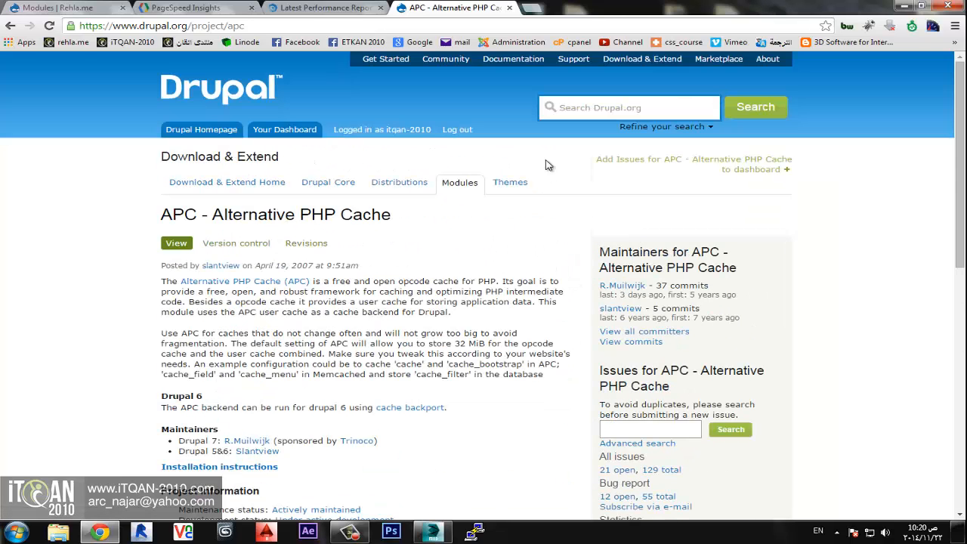
pyautogui.click(509, 7)
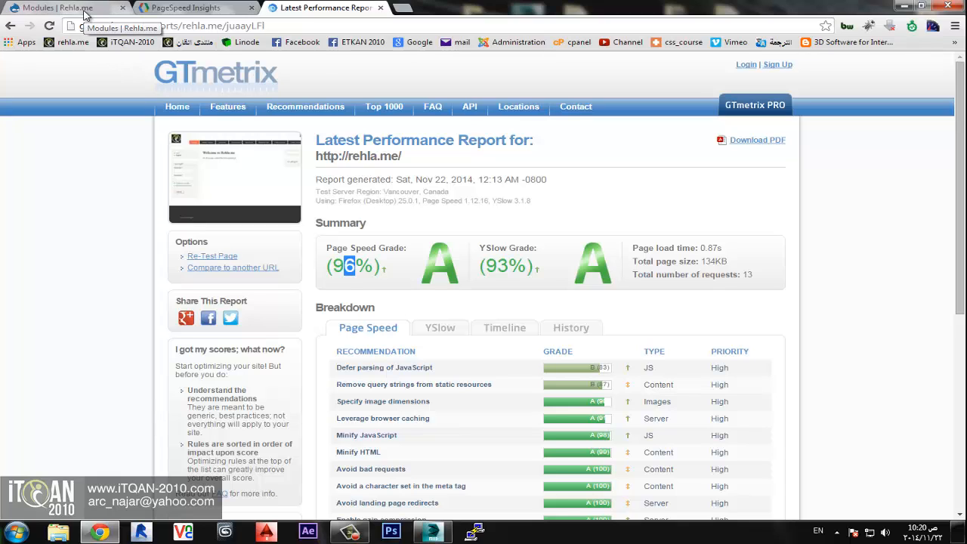
pyautogui.scroll(-3, 145, 226)
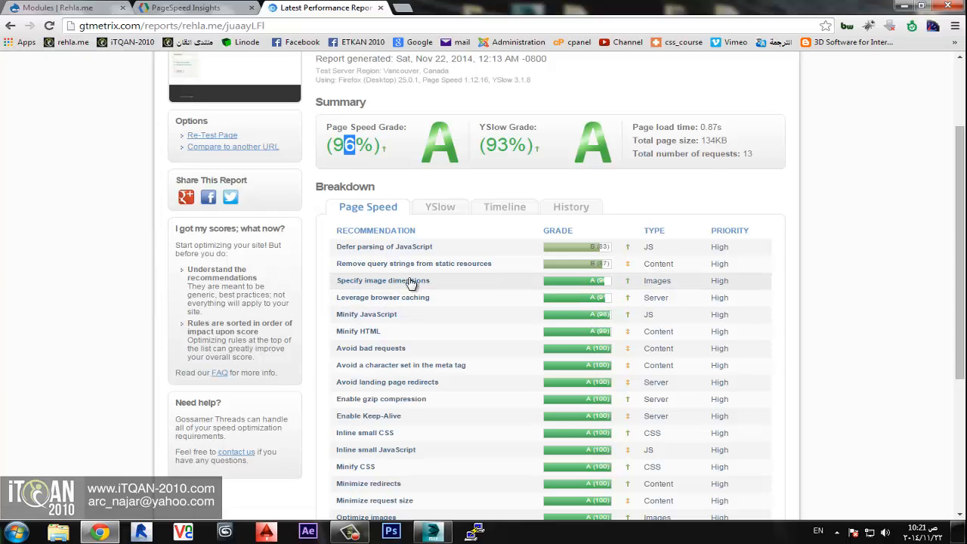
# - Go to the rehla.me home page and start adding a new Materials content item
pyautogui.click(106, 8)
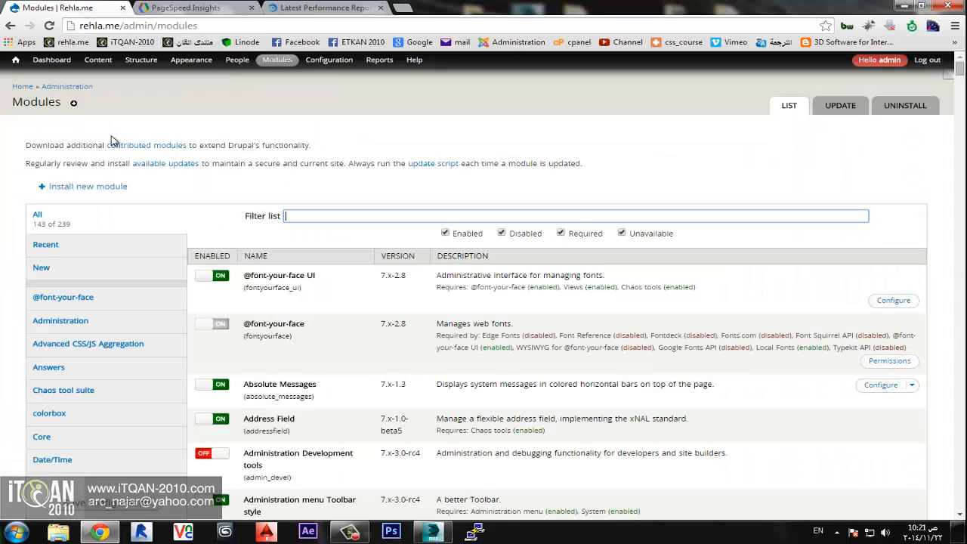
pyautogui.click(17, 61)
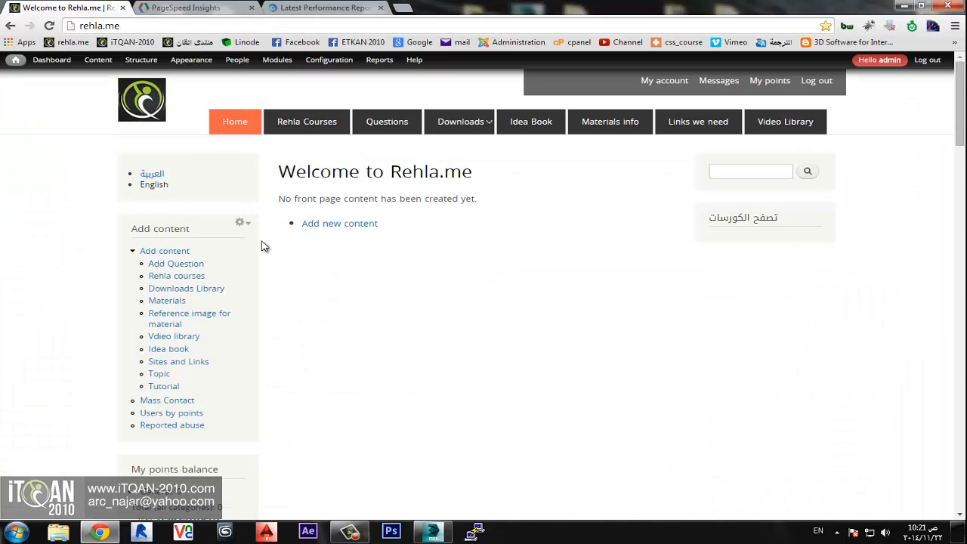
pyautogui.click(323, 225)
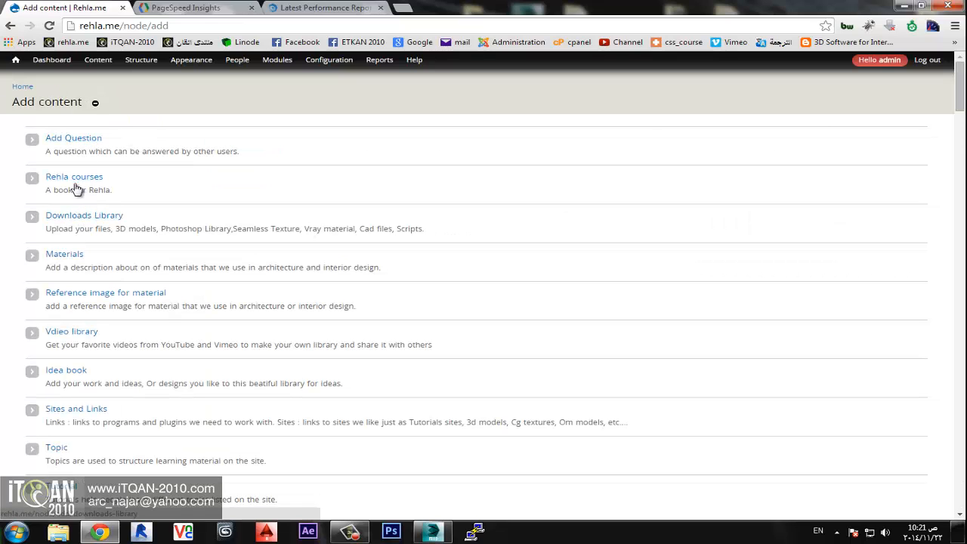
pyautogui.click(75, 255)
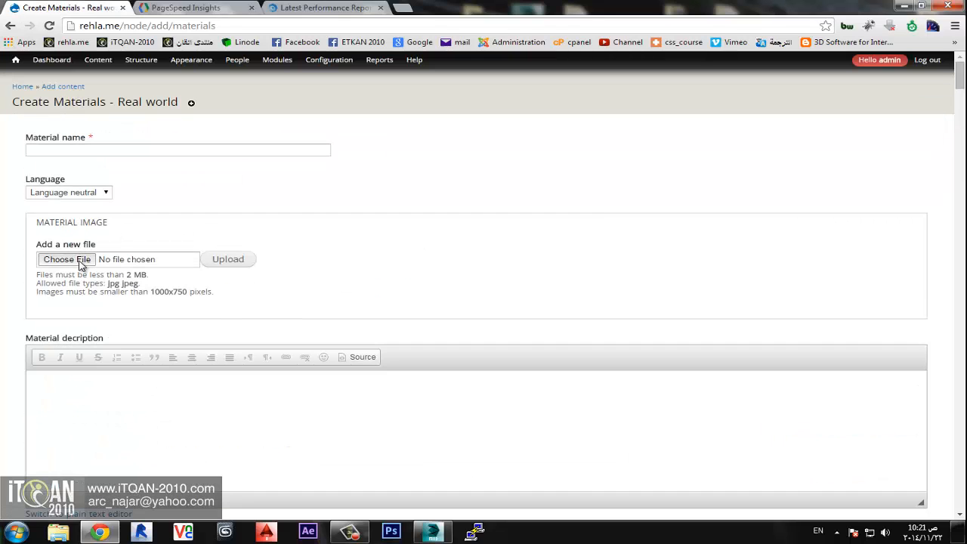
# - Choose RE BW AR.jpg as the material image and upload it
pyautogui.click(66, 259)
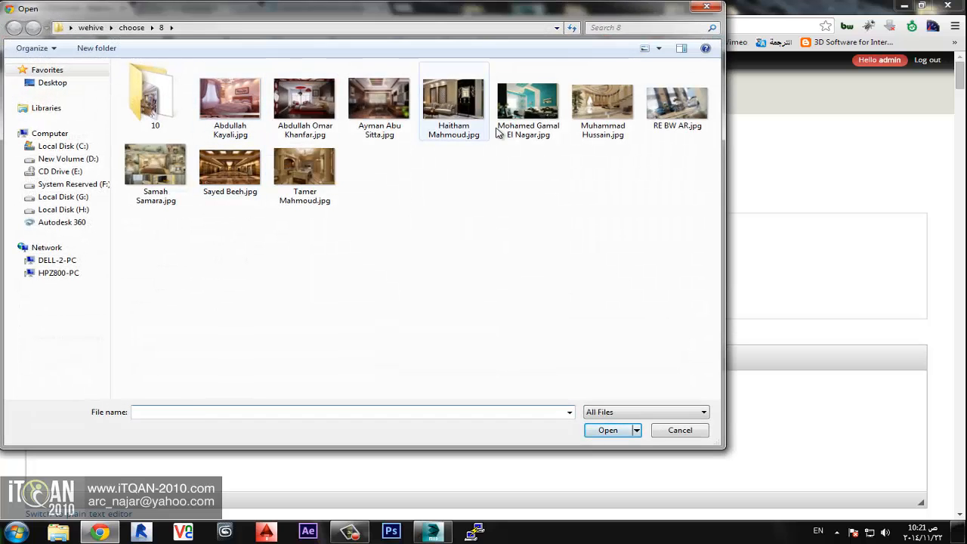
pyautogui.doubleClick(667, 110)
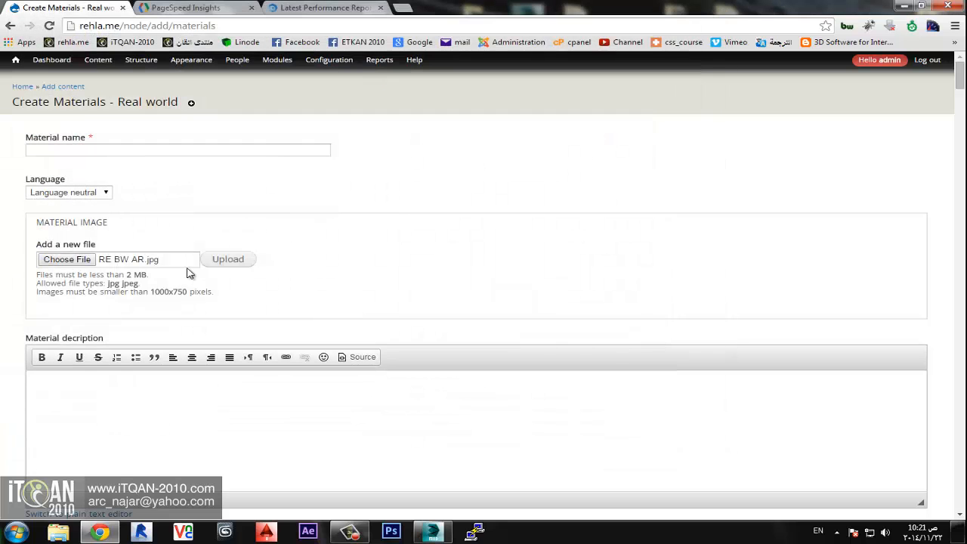
pyautogui.click(230, 259)
# - Name the material 1234654 and save the new content
pyautogui.click(129, 154)
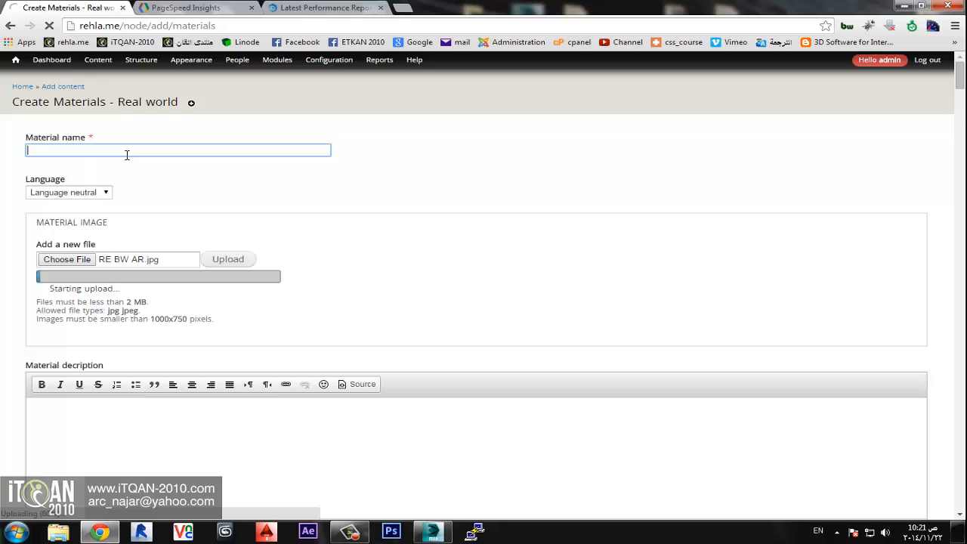
pyautogui.write('1234654')
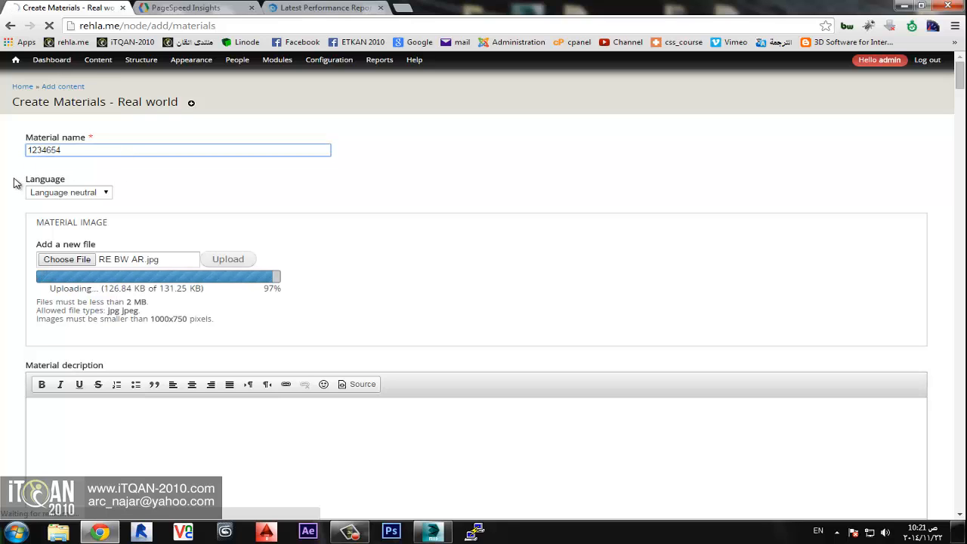
pyautogui.scroll(-15, 15, 181)
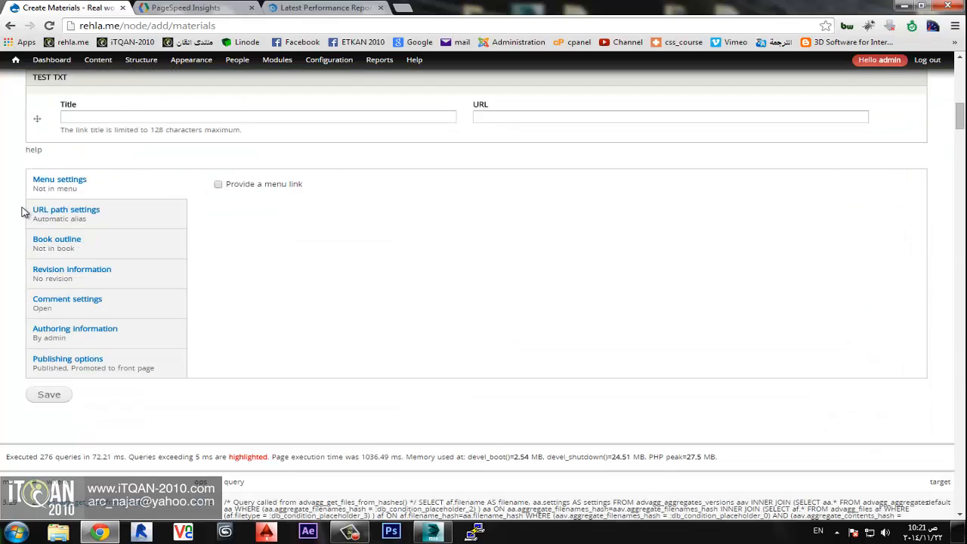
pyautogui.scroll(-2, 23, 212)
pyautogui.click(48, 274)
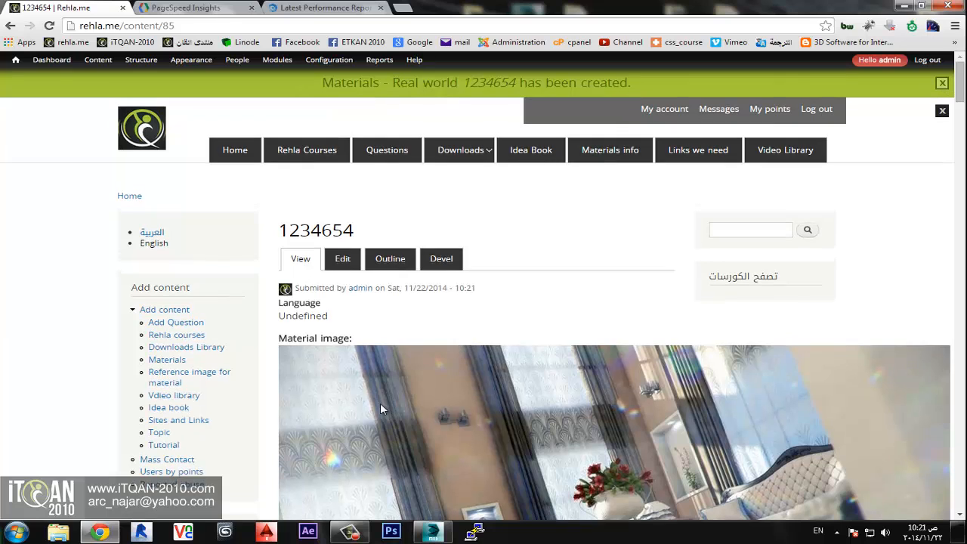
# - View the site's home page with the new material, comparing it briefly with the GTmetrix report
pyautogui.click(235, 149)
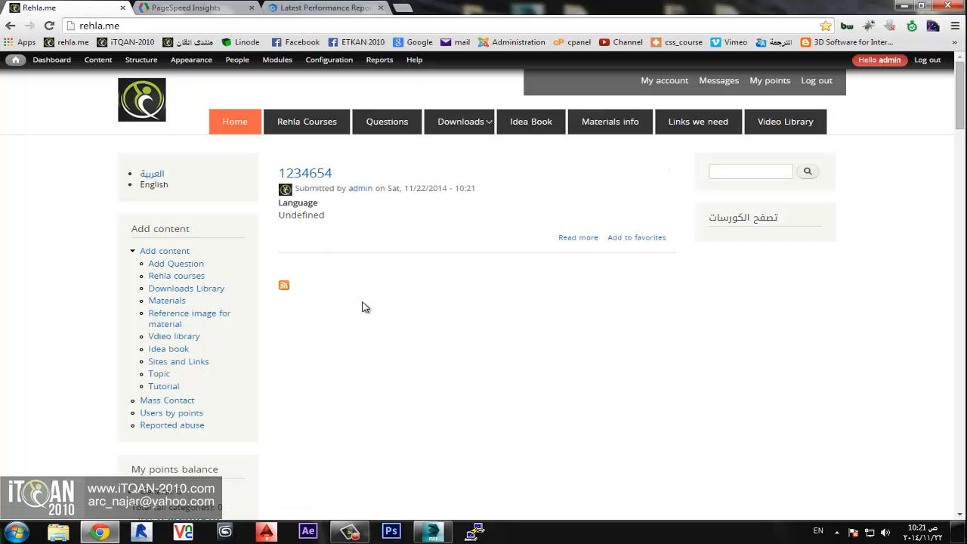
pyautogui.click(325, 7)
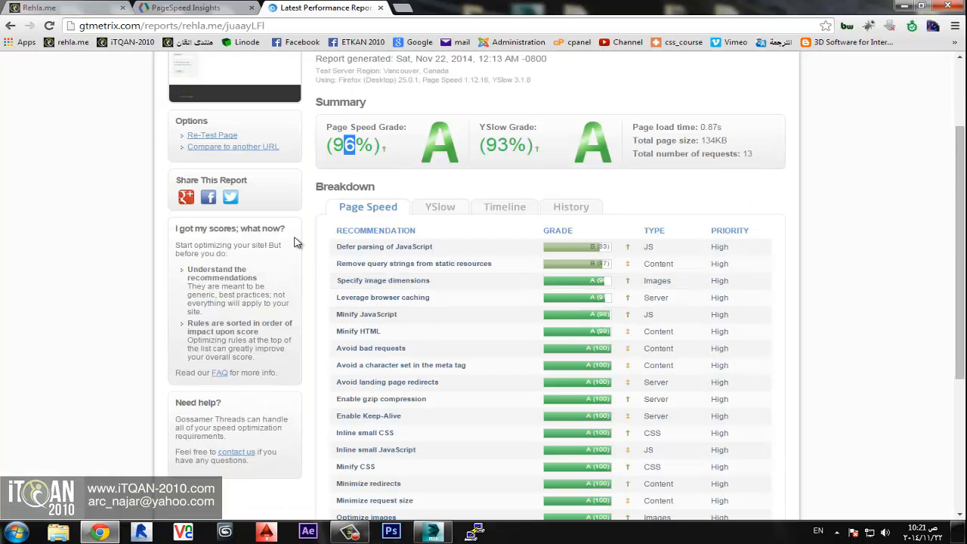
pyautogui.click(36, 8)
# - Open the site's Image styles configuration and look through the list of styles
pyautogui.moveTo(327, 67)
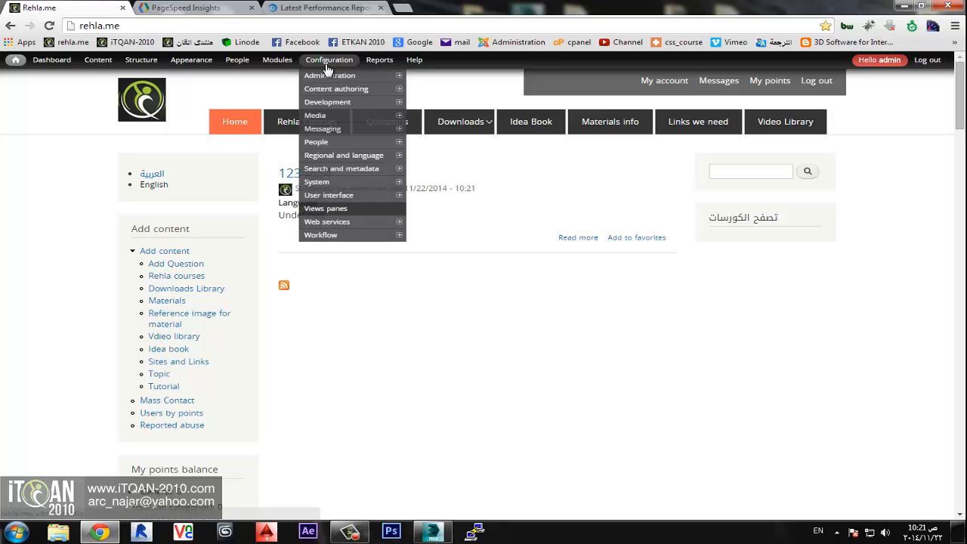
pyautogui.moveTo(330, 115)
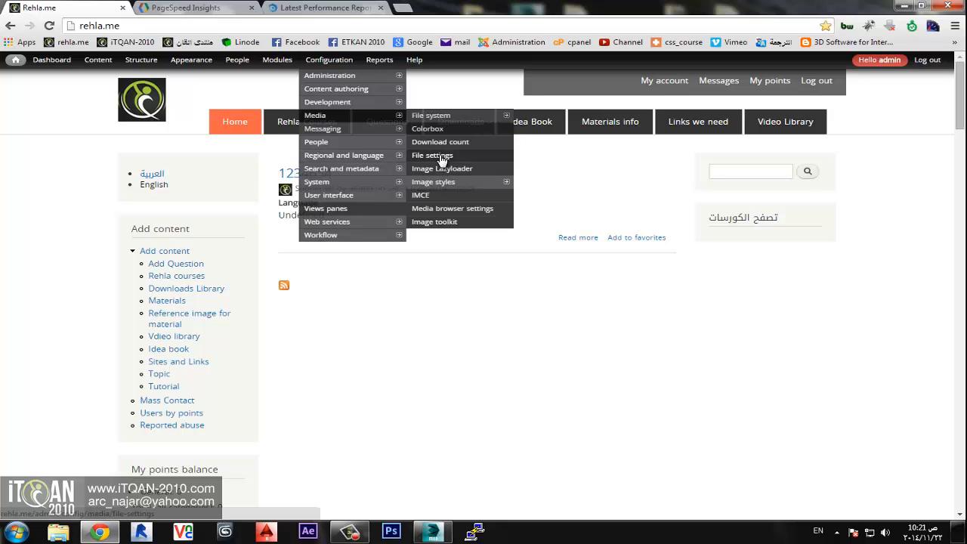
pyautogui.moveTo(446, 185)
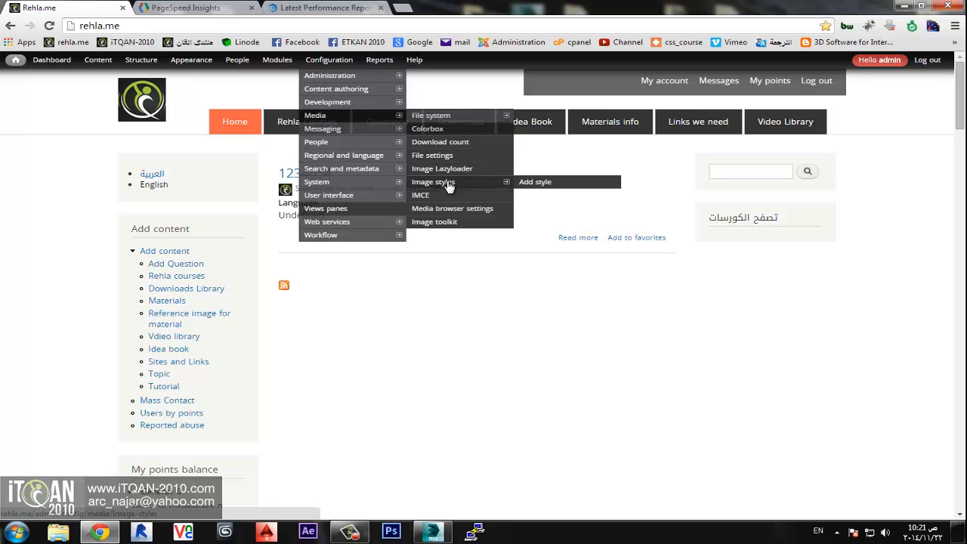
pyautogui.click(435, 186)
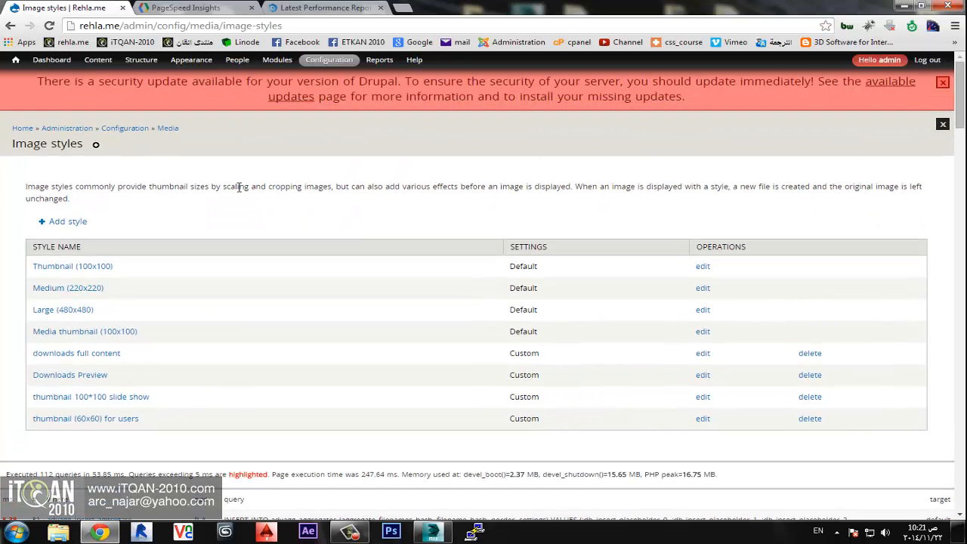
pyautogui.scroll(-2, 290, 208)
pyautogui.scroll(2, 308, 214)
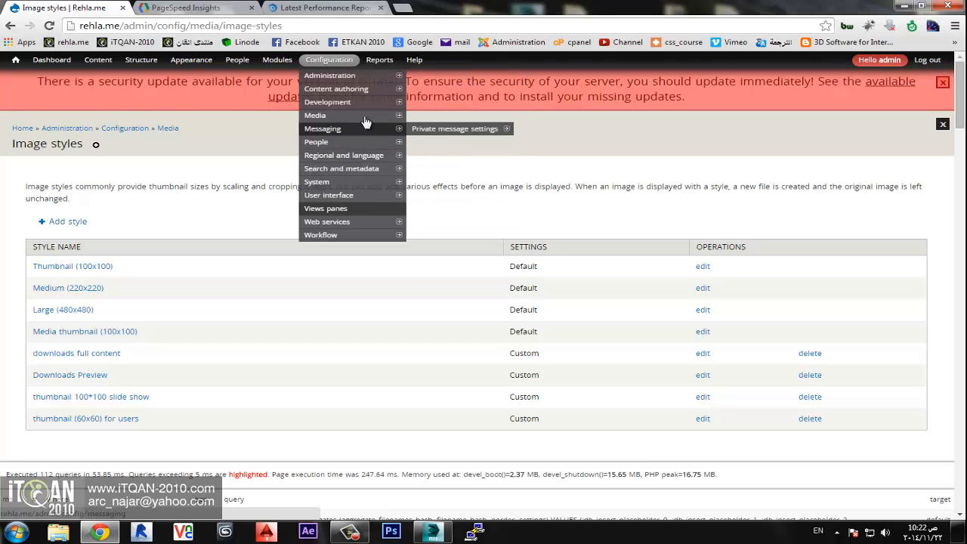
# - Open the site's Image toolkit configuration and examine the JPEG quality setting
pyautogui.moveTo(365, 117)
pyautogui.moveTo(431, 116)
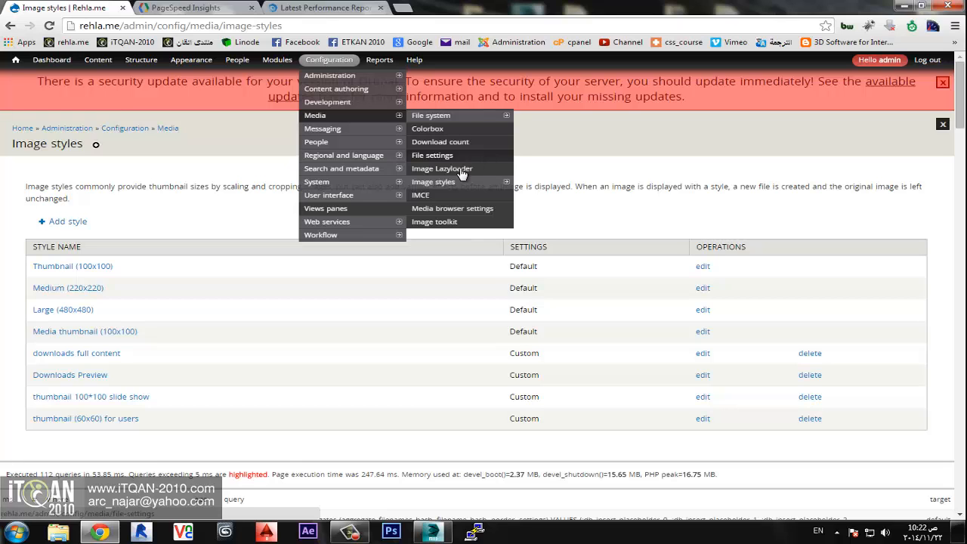
pyautogui.scroll(-1, 451, 178)
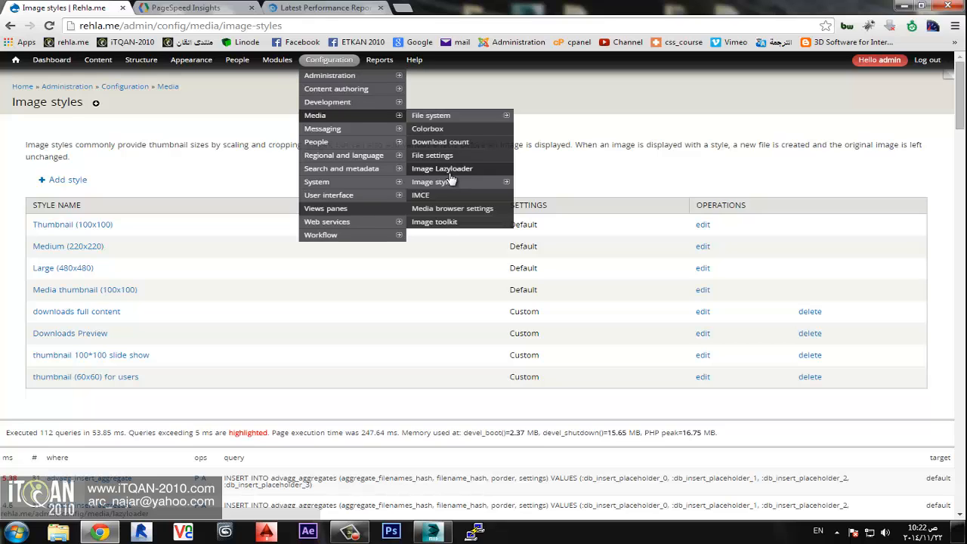
pyautogui.click(460, 222)
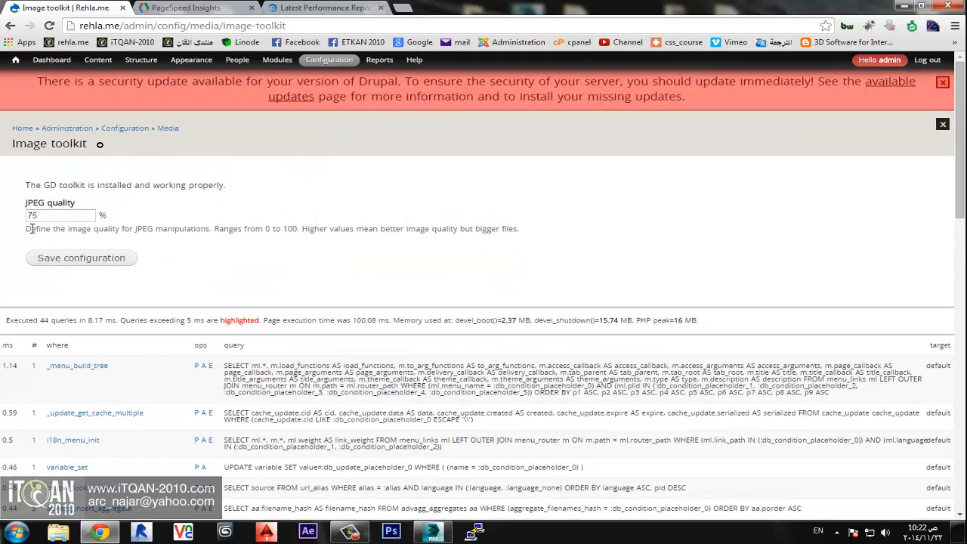
pyautogui.doubleClick(47, 220)
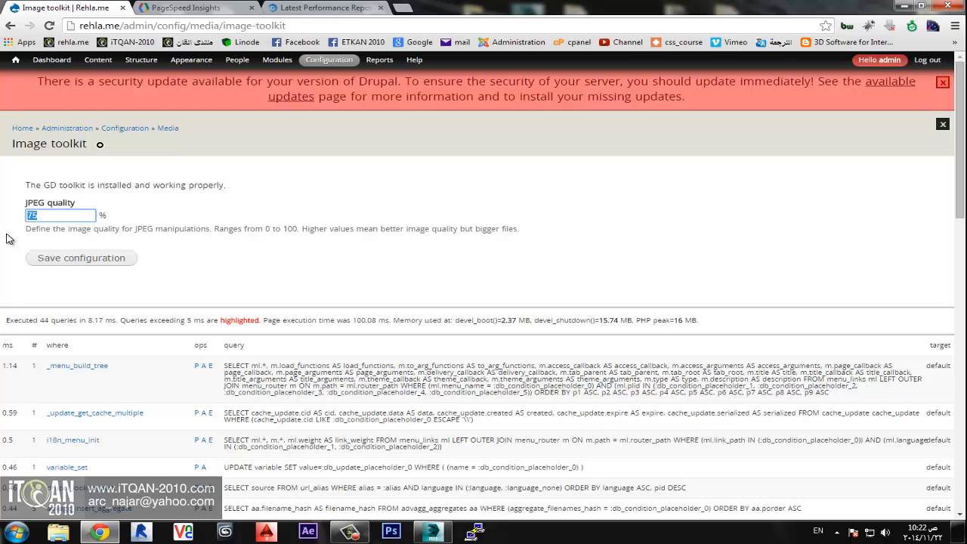
# - Return to the site's home page to look it over, and review the Page Speed and YSlow grades in the GTmetrix report
pyautogui.click(15, 66)
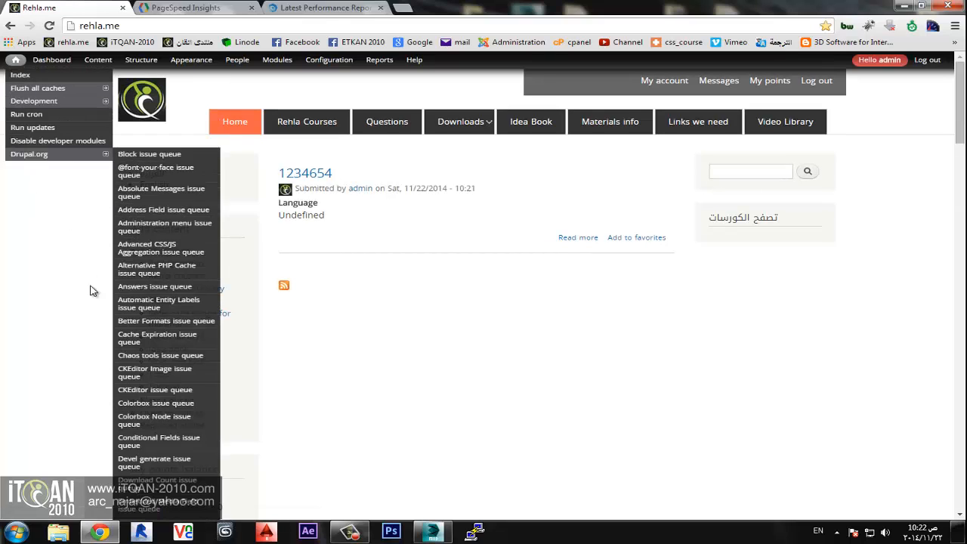
pyautogui.scroll(-3, 365, 295)
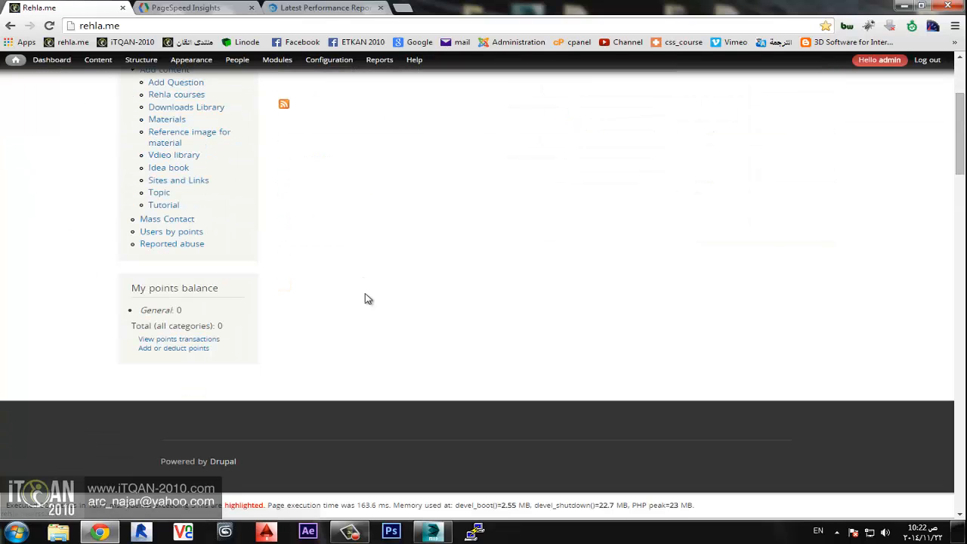
pyautogui.scroll(3, 365, 299)
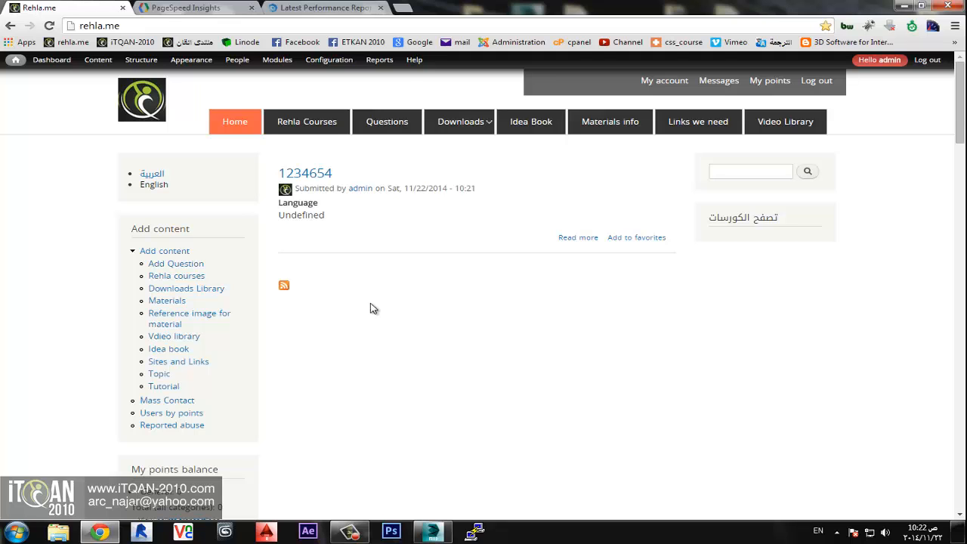
pyautogui.click(310, 6)
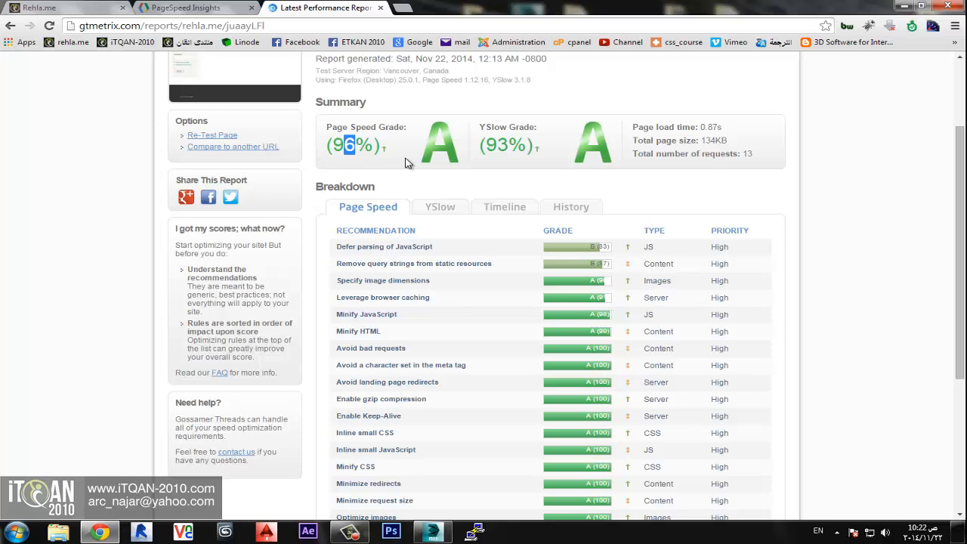
# - Close the GTmetrix report and PageSpeed Insights pages, and minimize the browser to the desktop
pyautogui.click(380, 8)
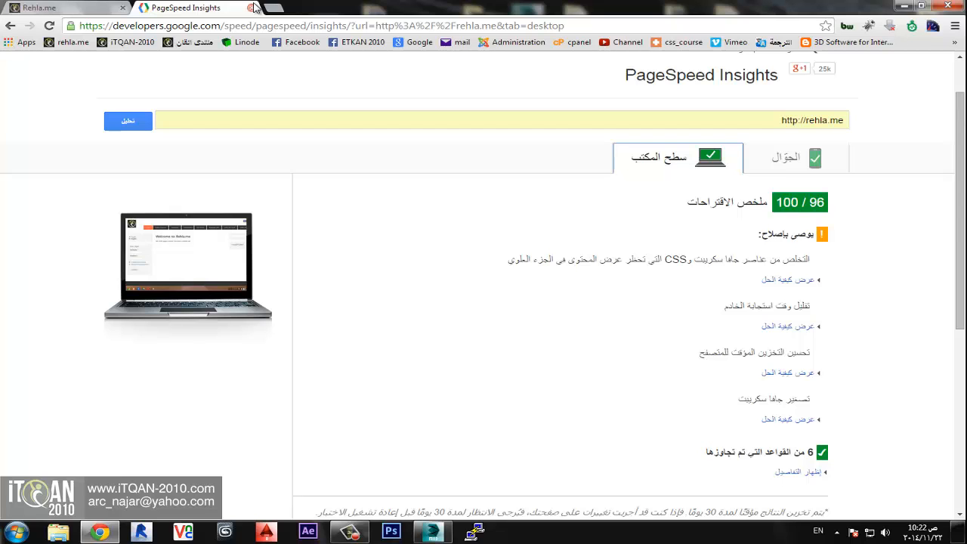
pyautogui.click(252, 8)
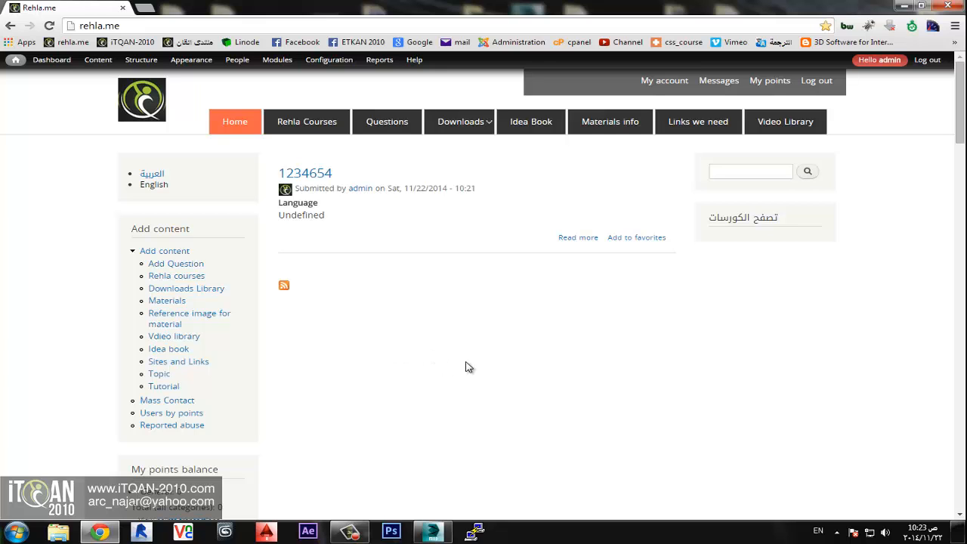
pyautogui.click(905, 5)
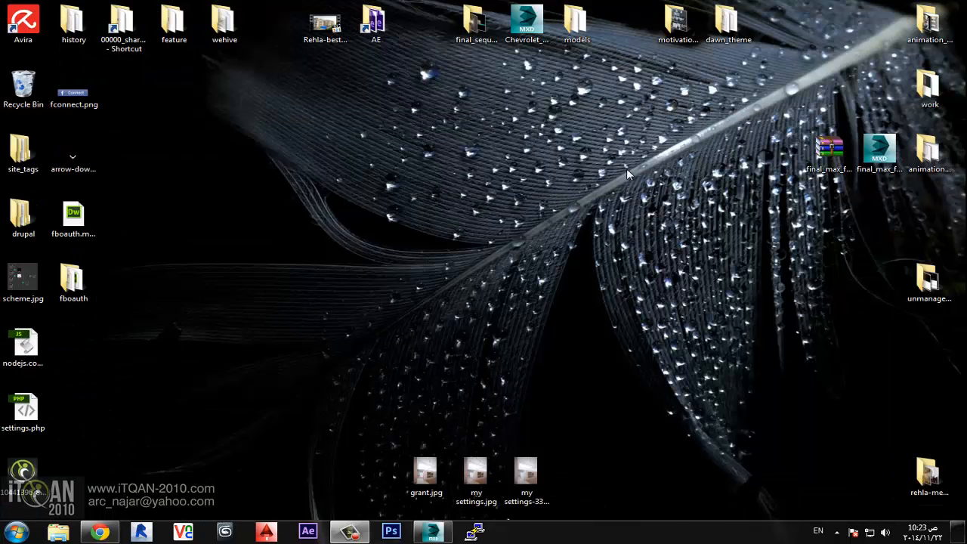